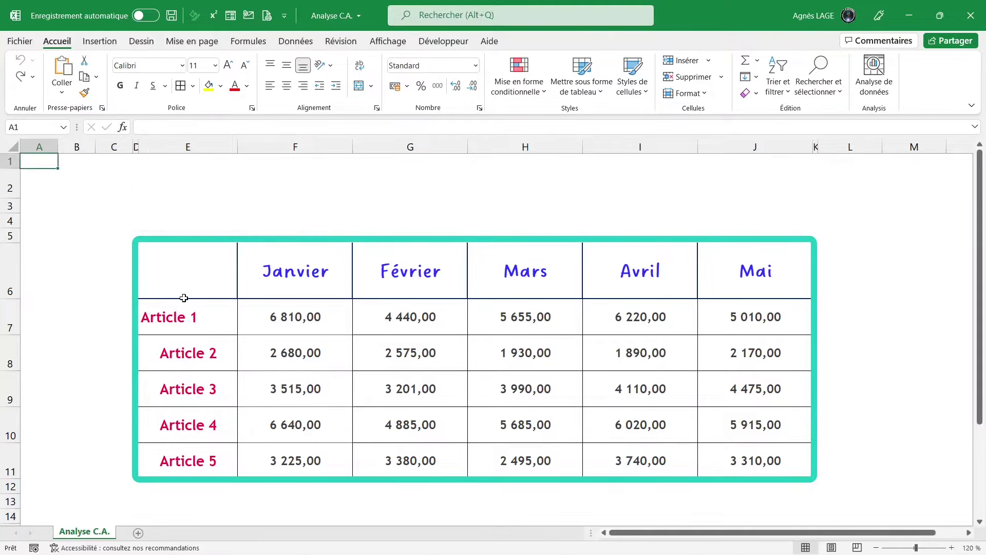
- Select empty header cell E6 and open its Format de cellule dialog with Ctrl+1
left_click(190, 269)
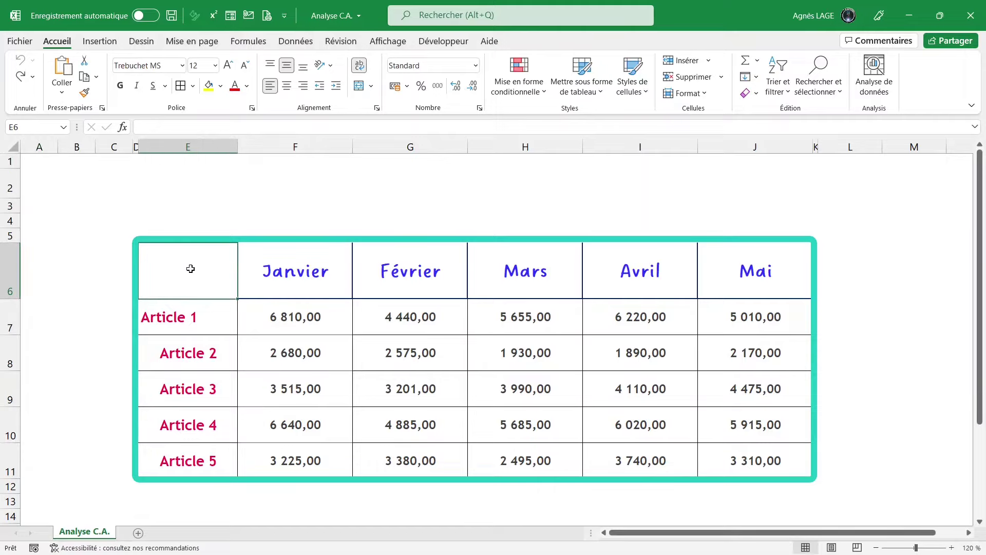
left_click(194, 86)
key("ctrl+1")
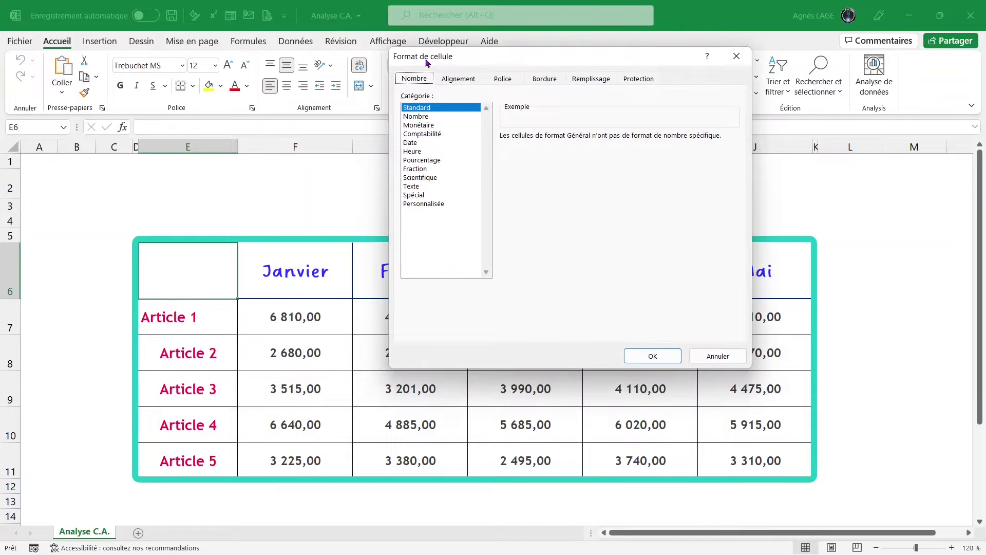
- On the Bordure tab, set a medium solid black top-left to bottom-right diagonal border for E6
left_click(542, 79)
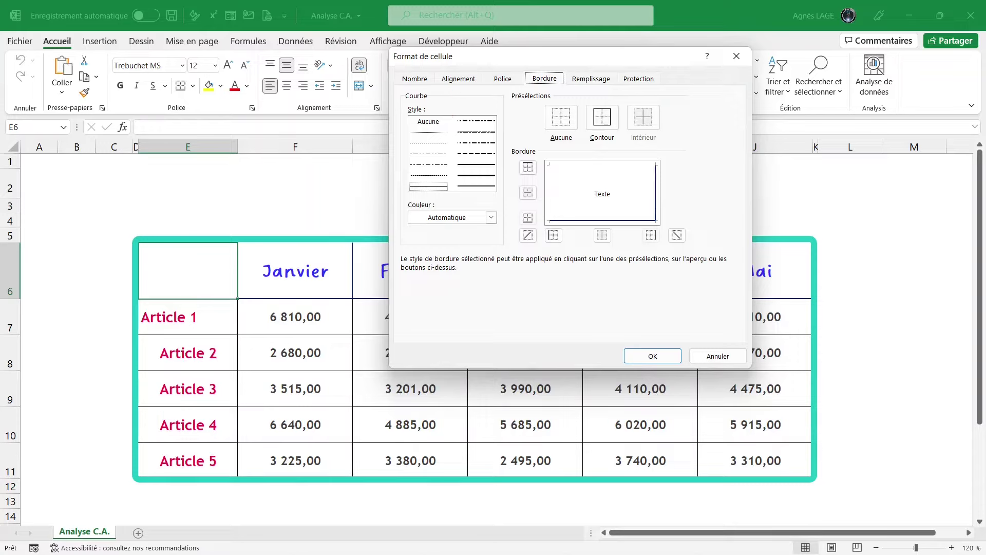
left_click(425, 188)
left_click(491, 218)
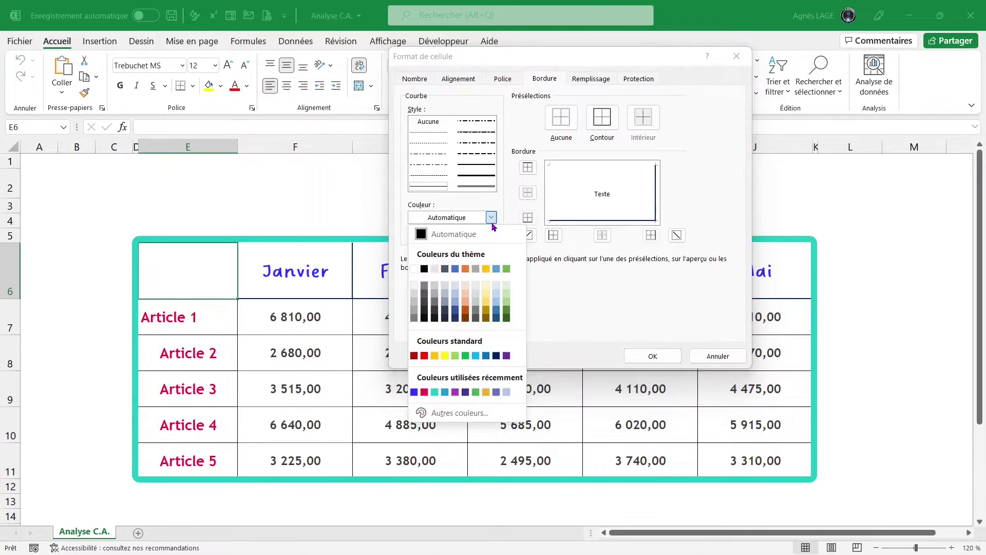
left_click(424, 268)
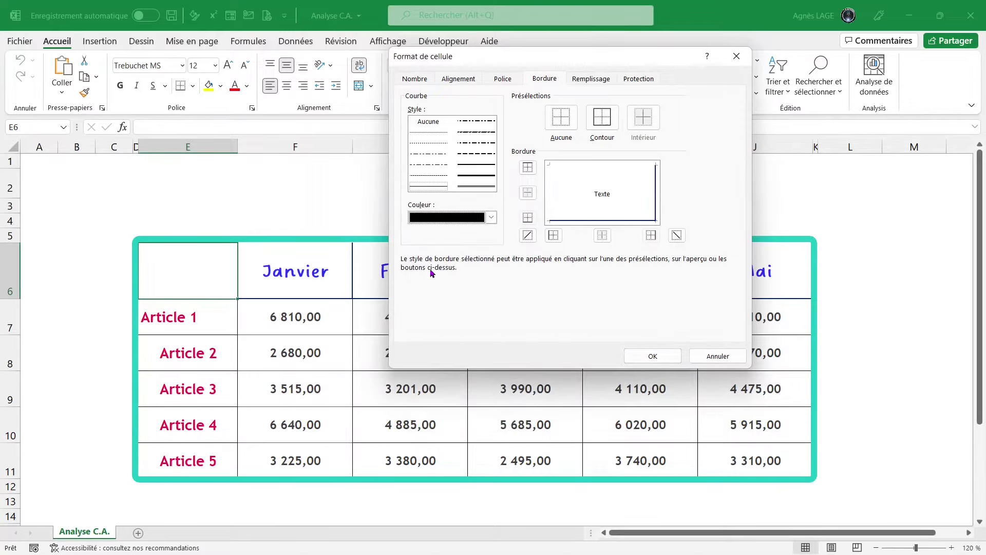
left_click(676, 241)
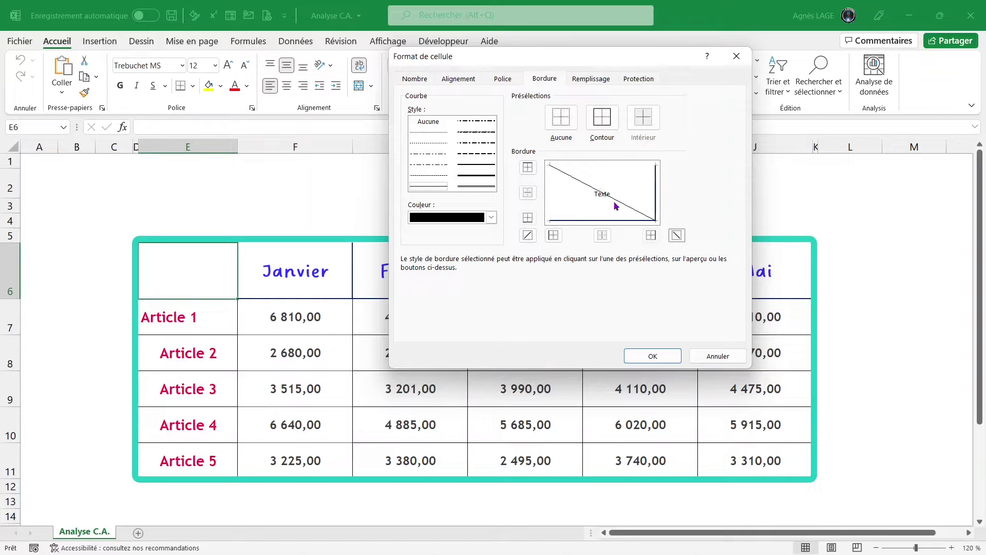
left_click(477, 166)
left_click(677, 235)
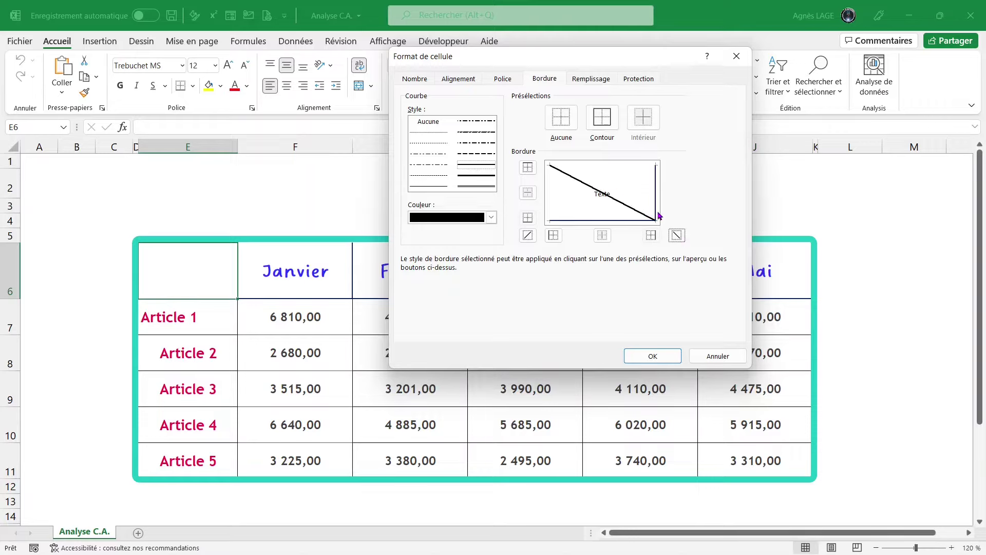
- Apply the diagonal border to E6, then left-align the 1 890,00 value in I8
left_click(651, 355)
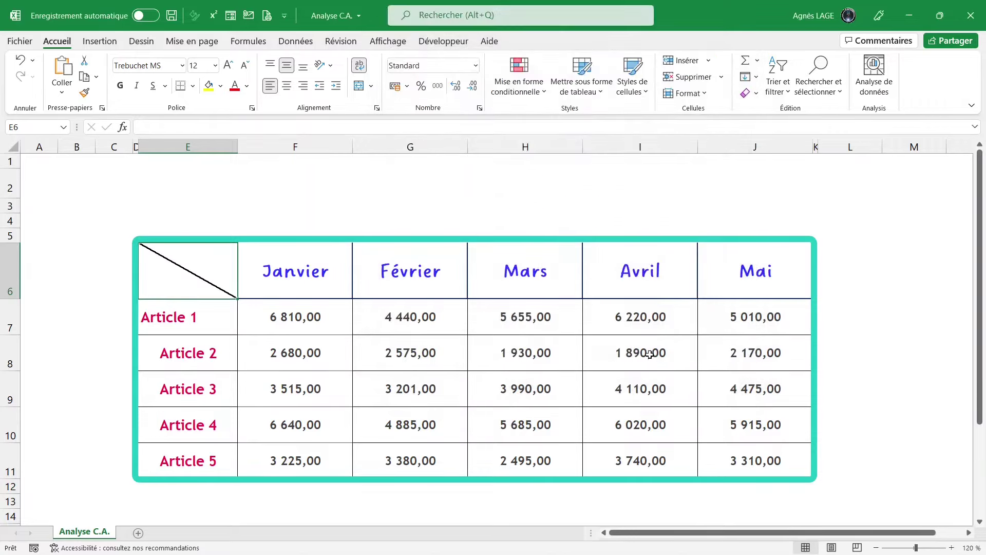
left_click(650, 354)
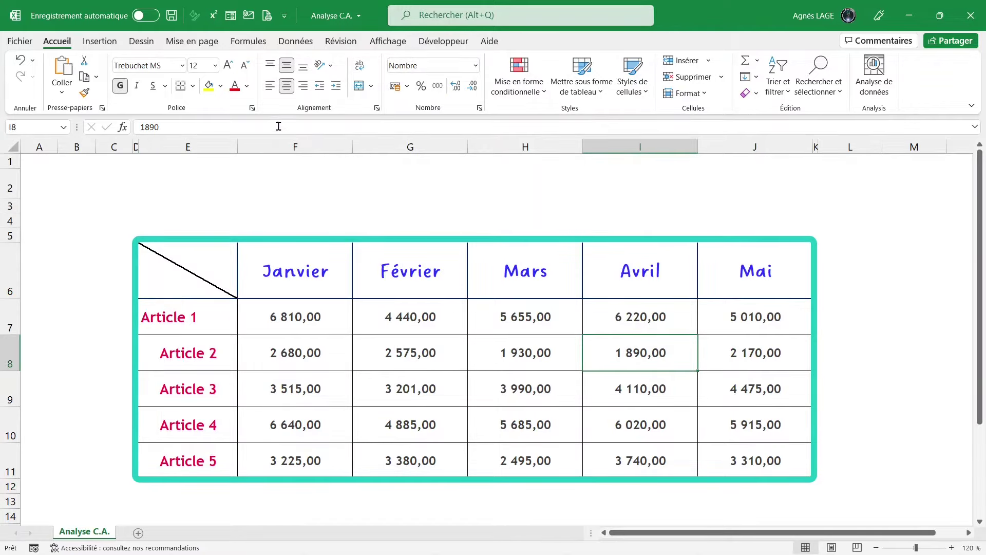
left_click(270, 91)
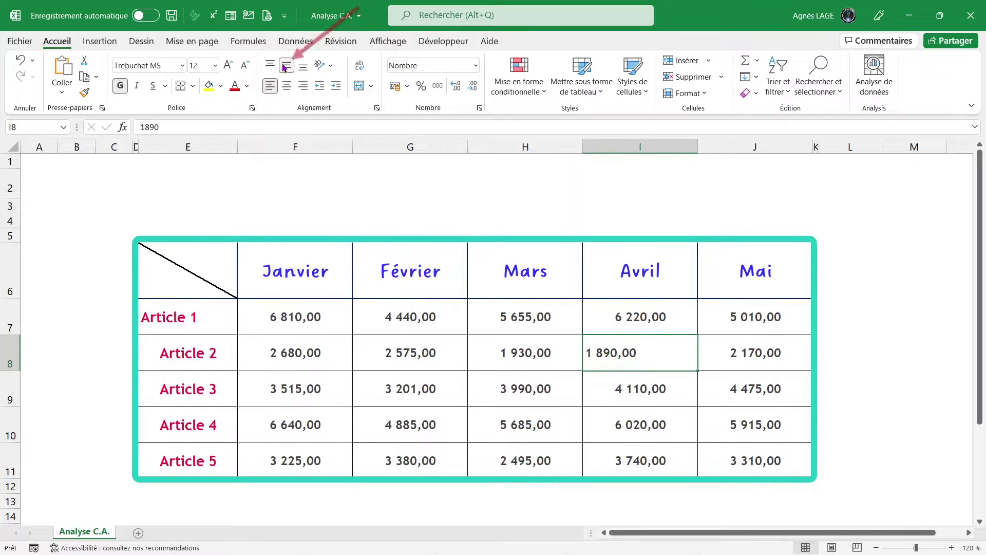
left_click(190, 264)
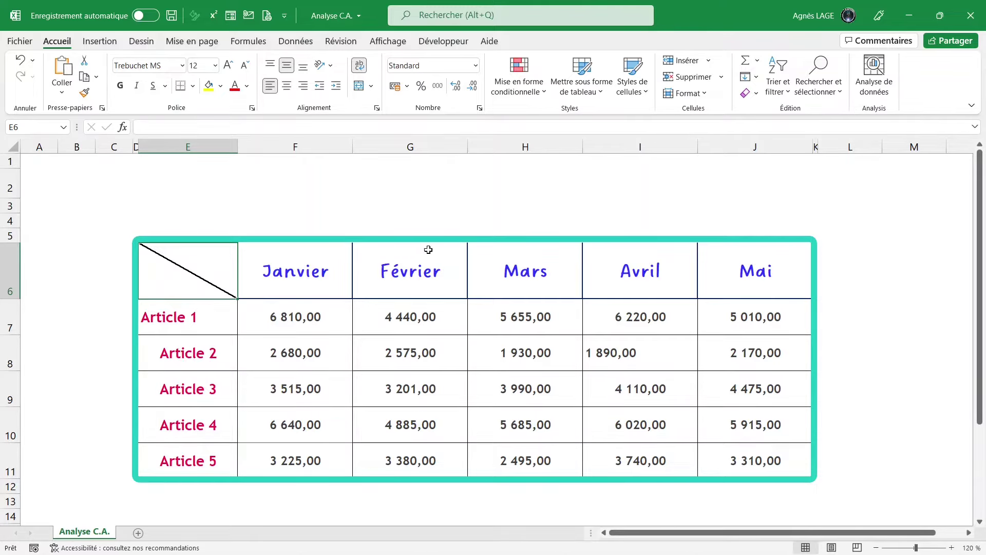
- Enter 'Mois' above 'Articles' on two lines in E6, indenting Mois with leading spaces
type("M")
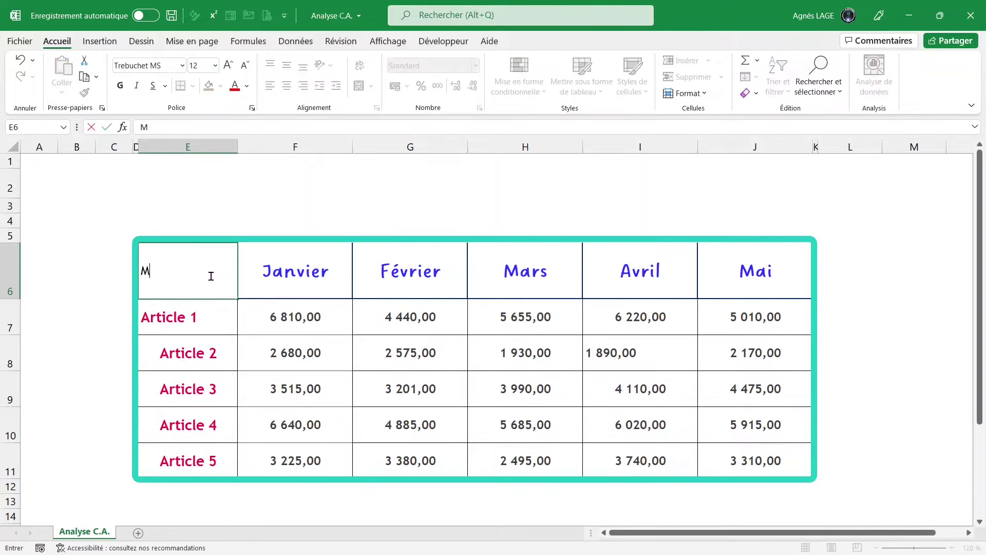
type("ois")
key("alt+Return")
key("alt+Return")
type("Articles")
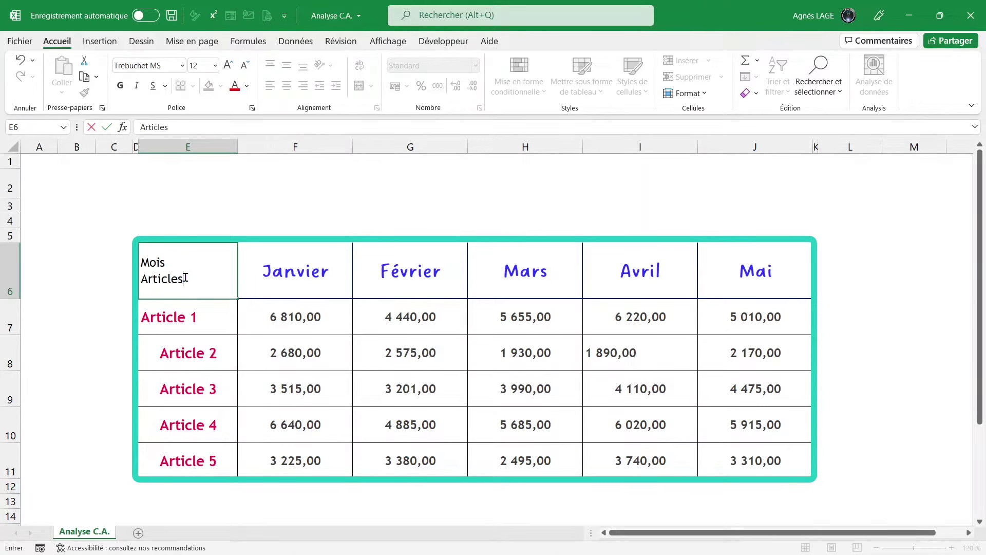
left_click(146, 263)
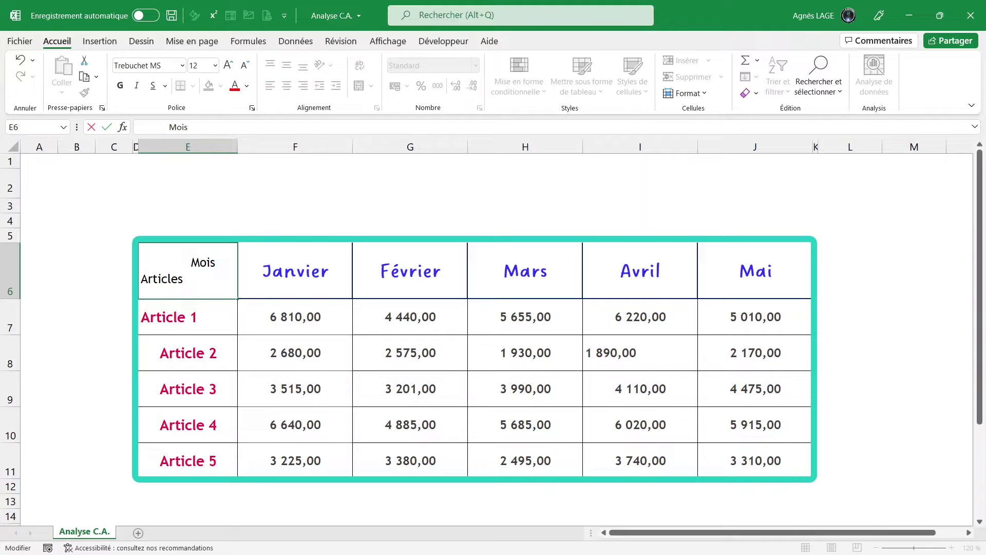
key("Return")
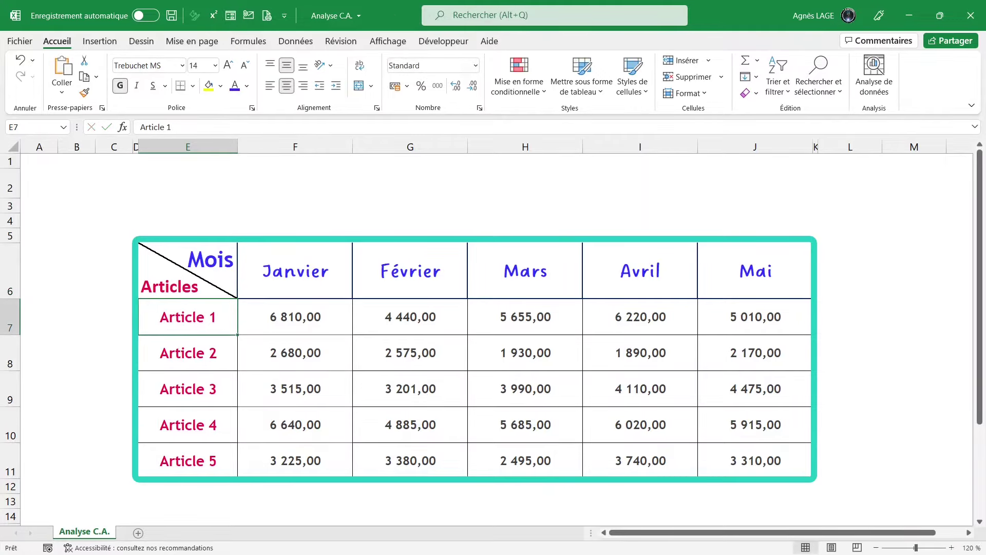
- Format the word 'Mois' in E6 as blue, bold, 22 pt
double_click(223, 262)
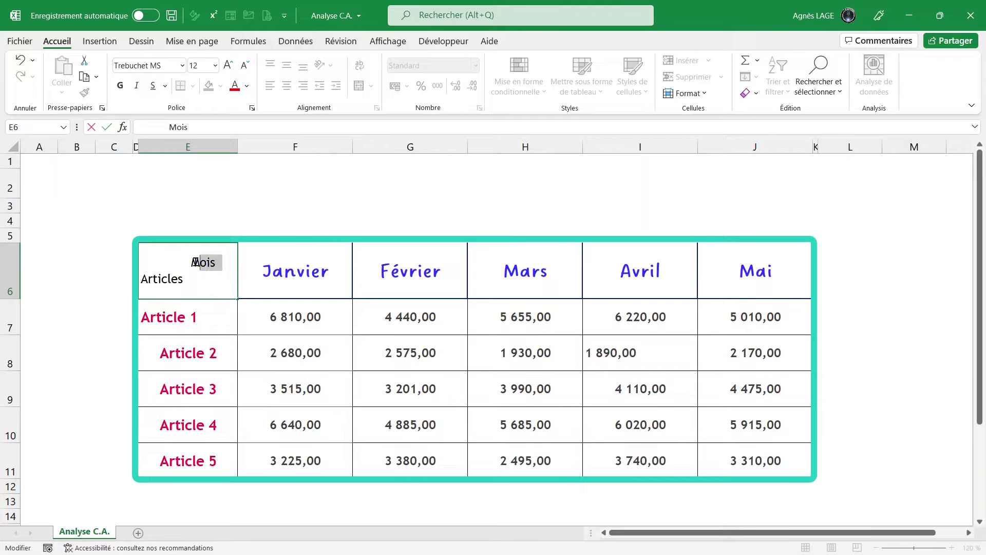
left_click_drag(223, 262, 191, 263)
left_click(246, 85)
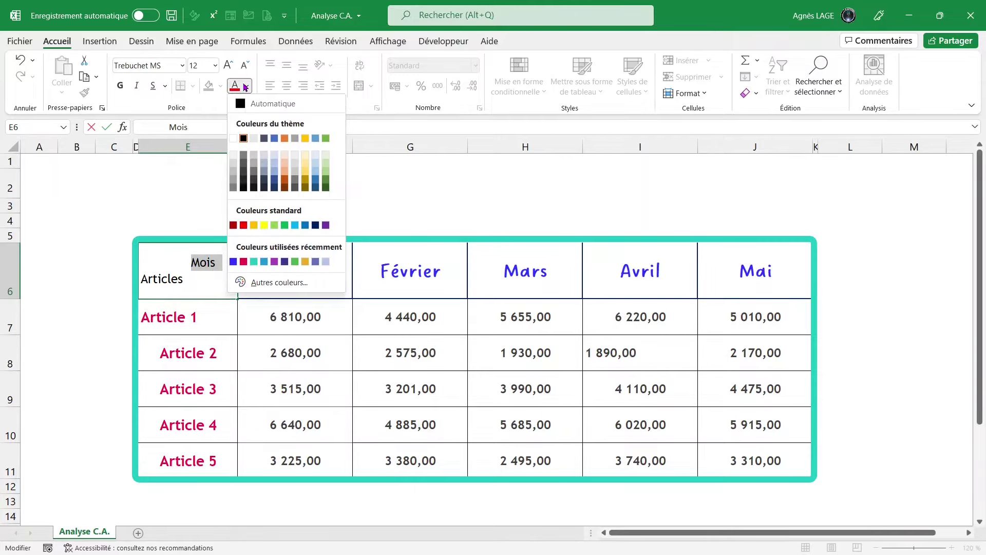
left_click(234, 262)
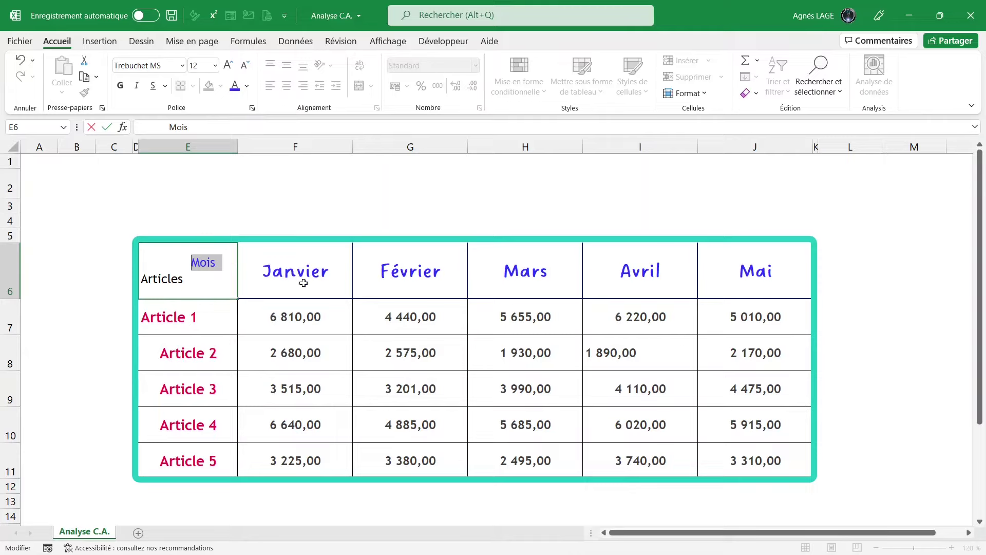
left_click(119, 86)
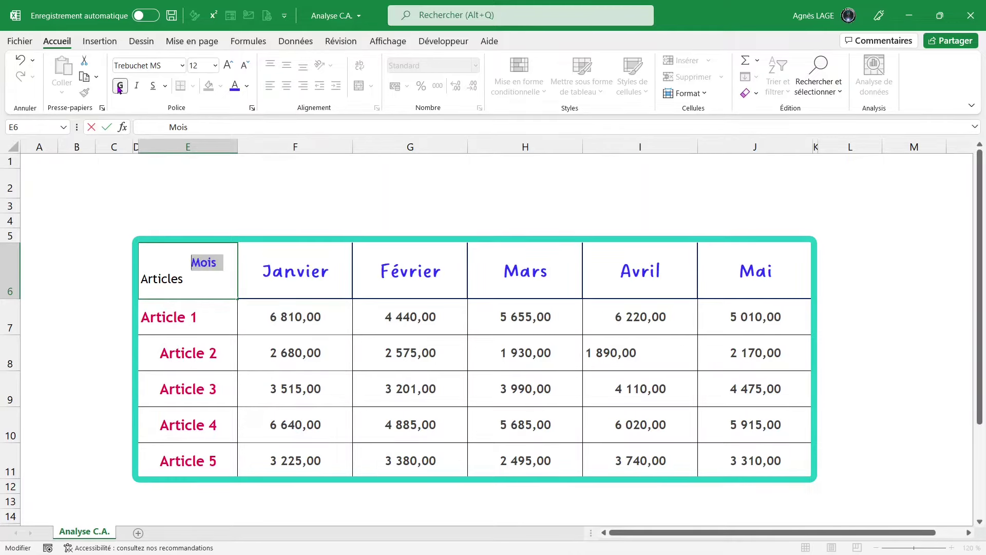
left_click(198, 65)
type("22")
key("Return")
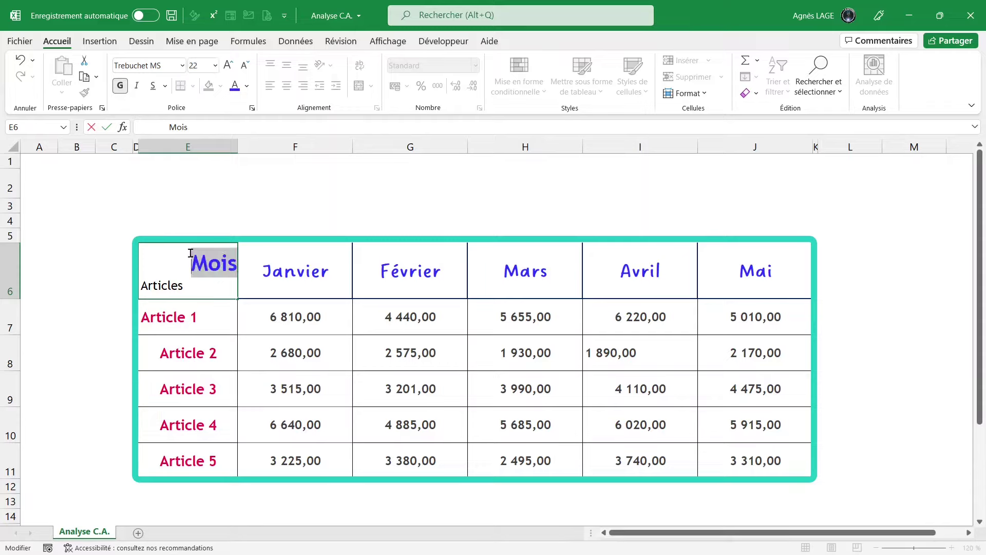
left_click_drag(191, 284, 128, 288)
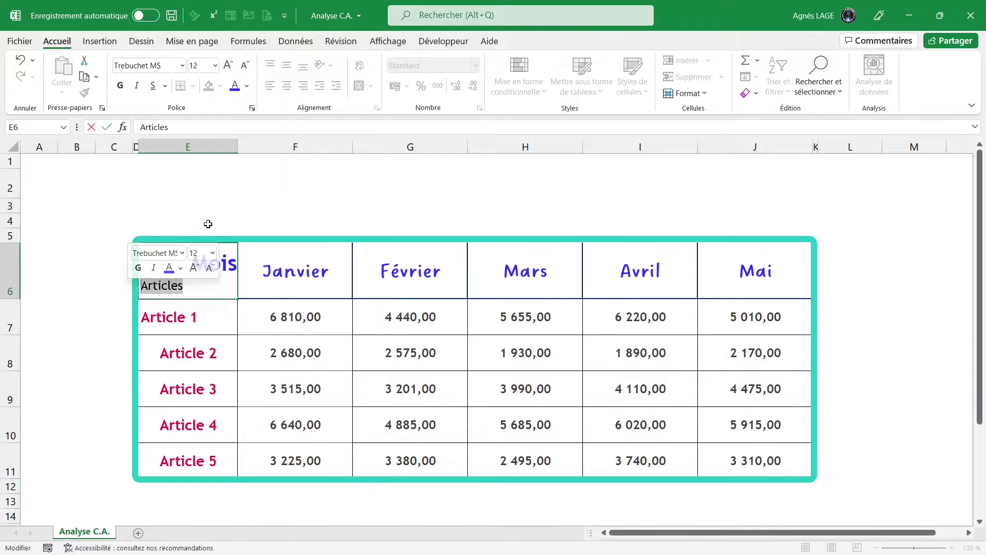
- Set 'Articles' in E6 to bold crimson Calibri and finish editing the cell
left_click(183, 65)
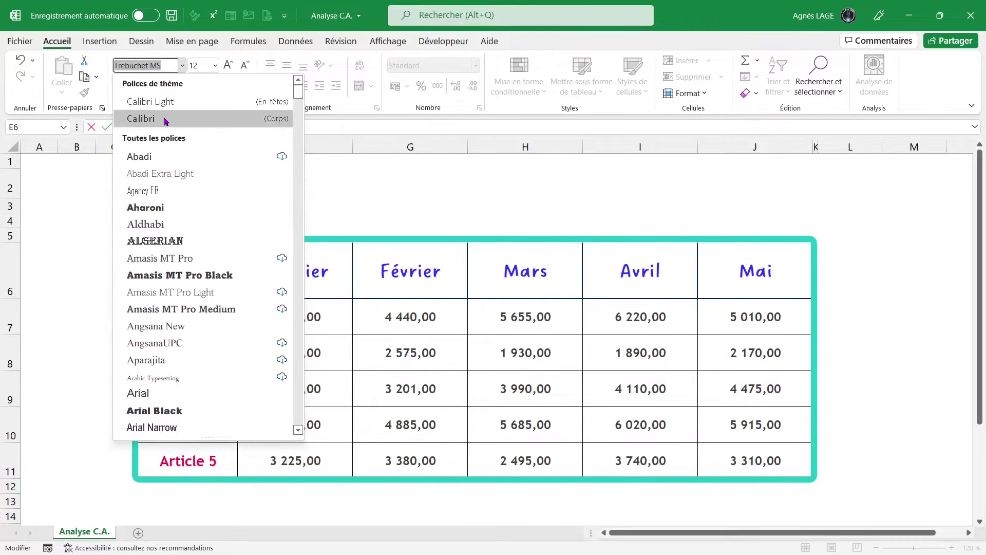
left_click(134, 119)
type("1")
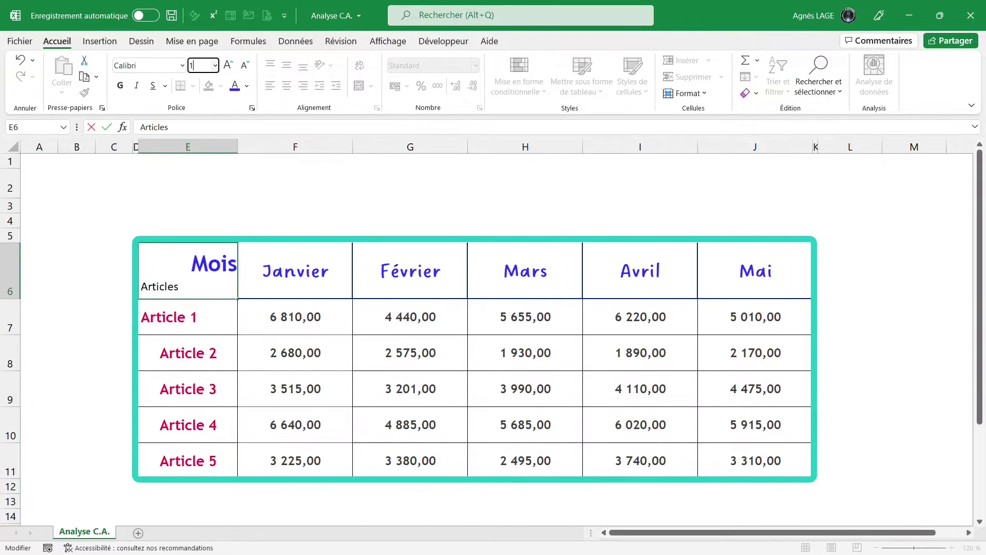
left_click(120, 86)
left_click(247, 86)
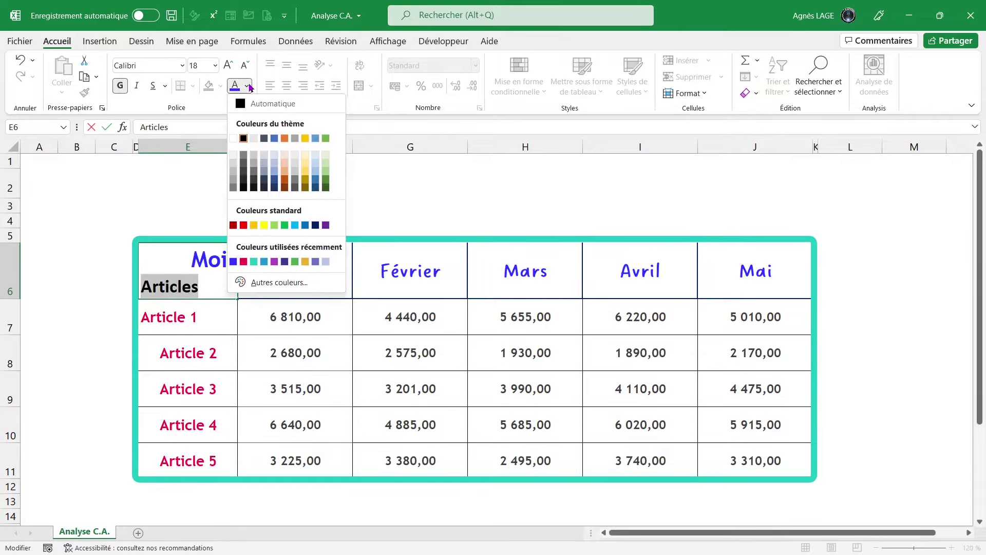
left_click(243, 262)
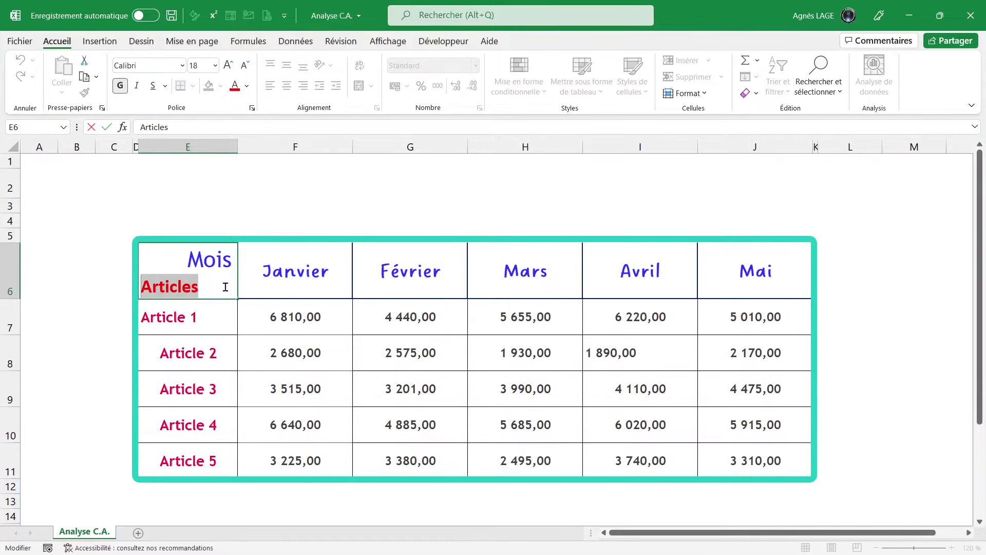
key("Return")
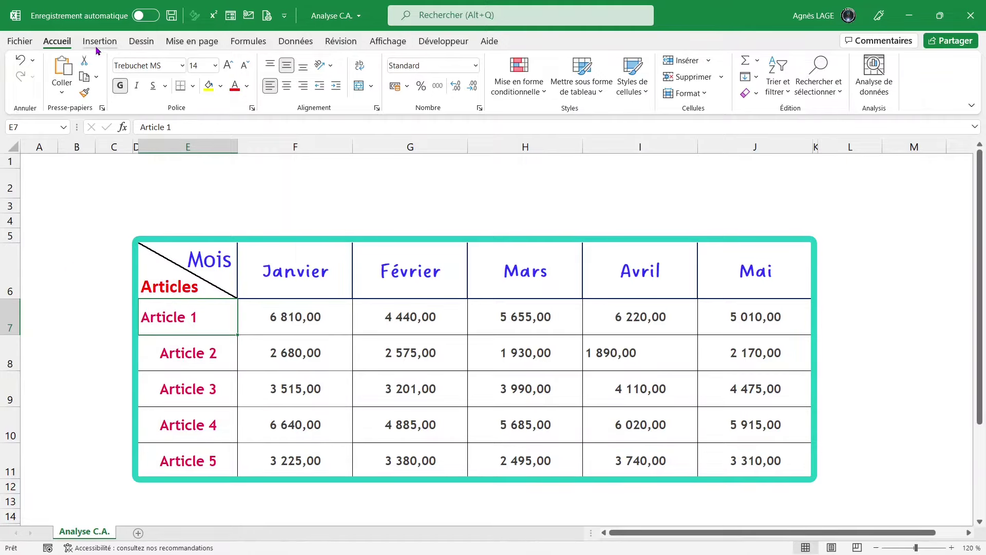
- Insert a triangle shape drawn over header cell E6
left_click(97, 48)
left_click(183, 74)
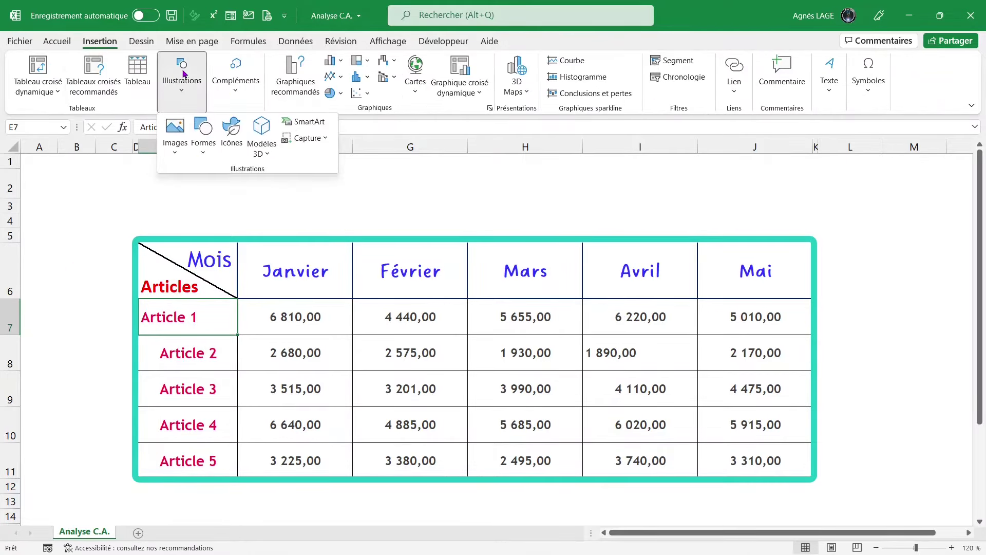
left_click(203, 133)
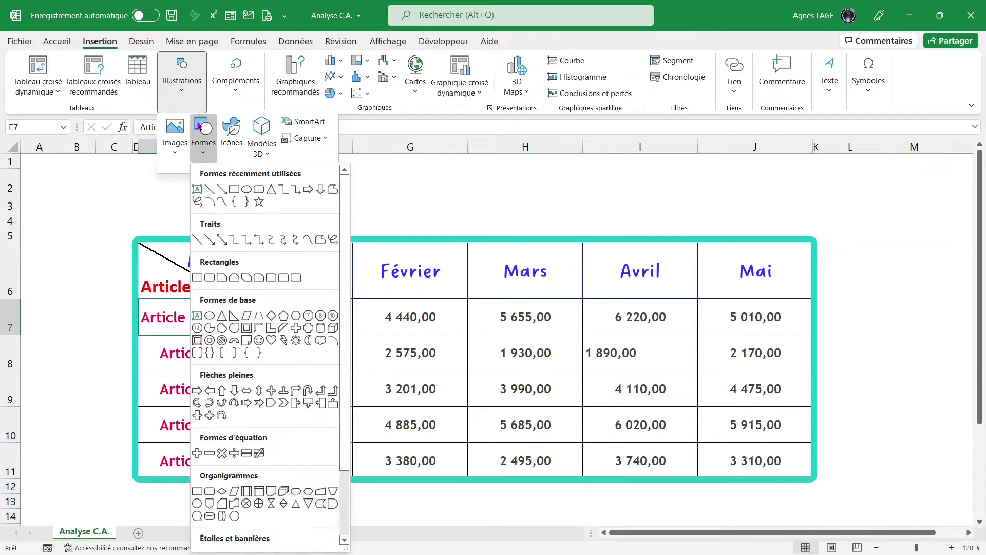
left_click(272, 189)
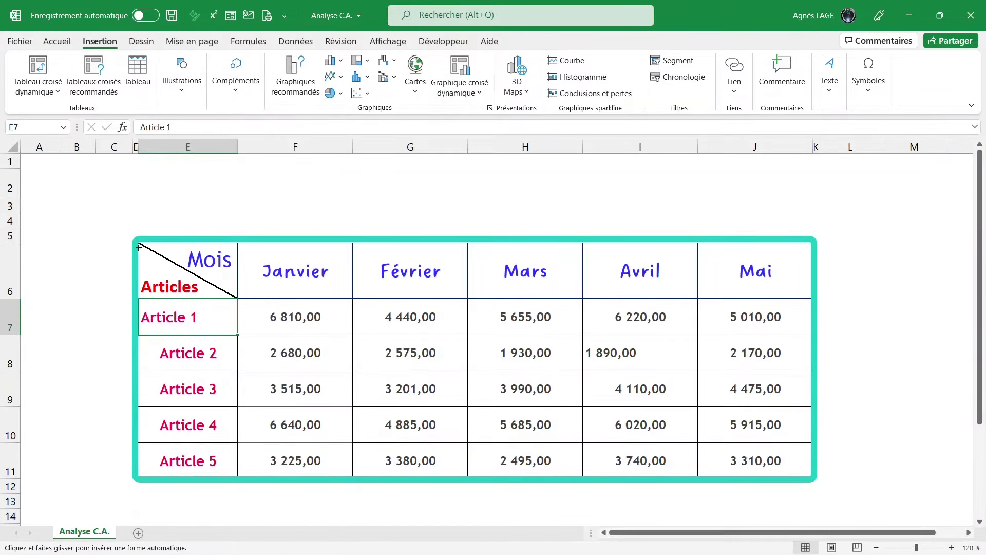
left_click_drag(139, 245, 240, 299)
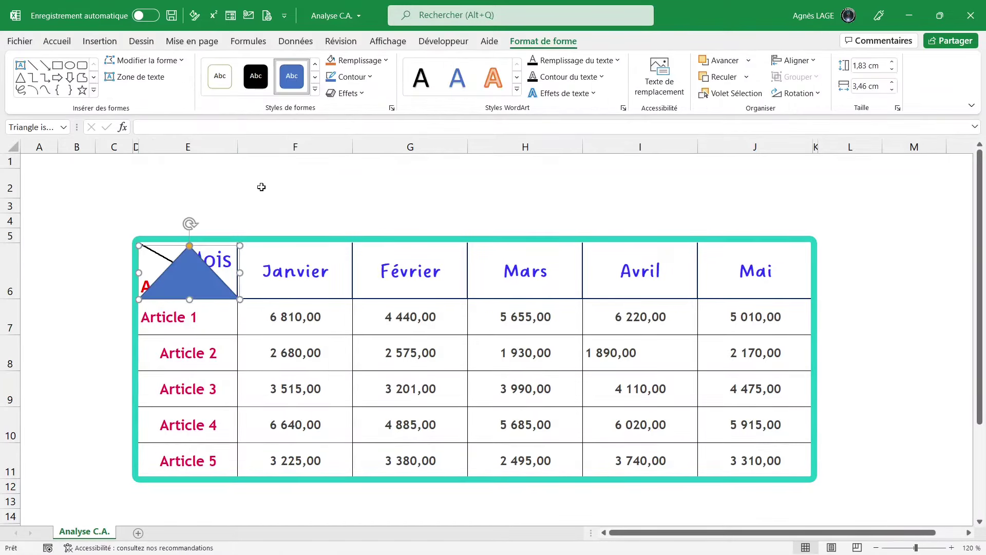
- Remove the triangle's outline and fill it crimson
left_click(354, 81)
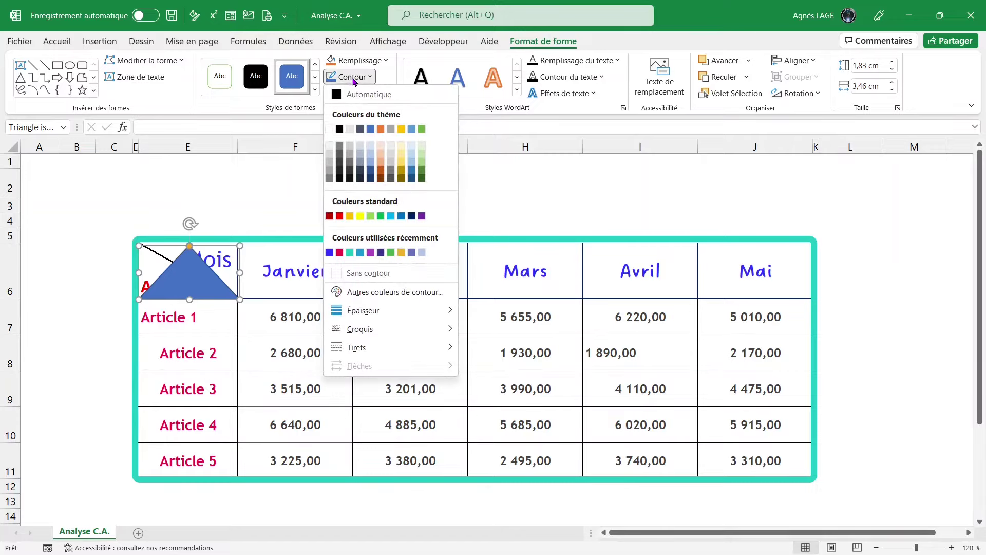
left_click(359, 268)
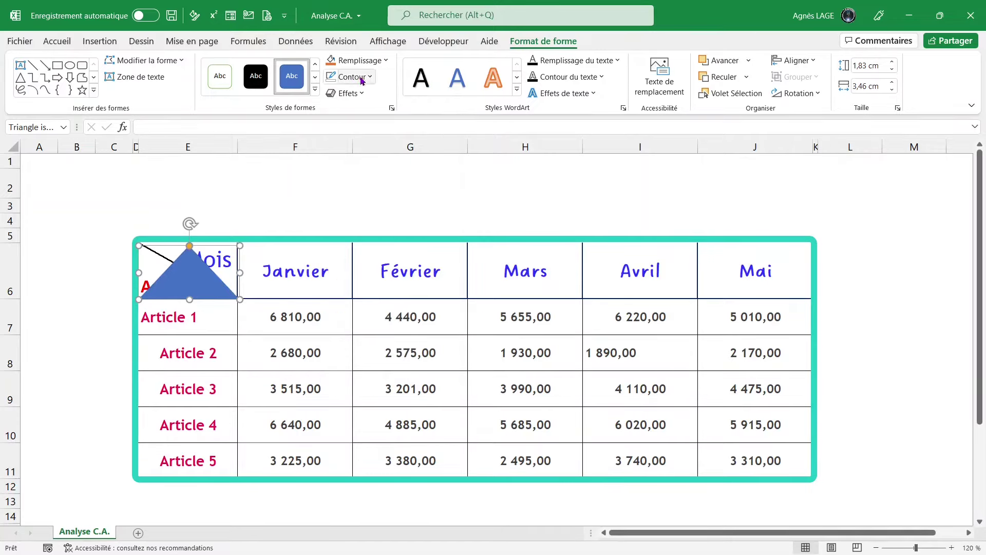
left_click(364, 60)
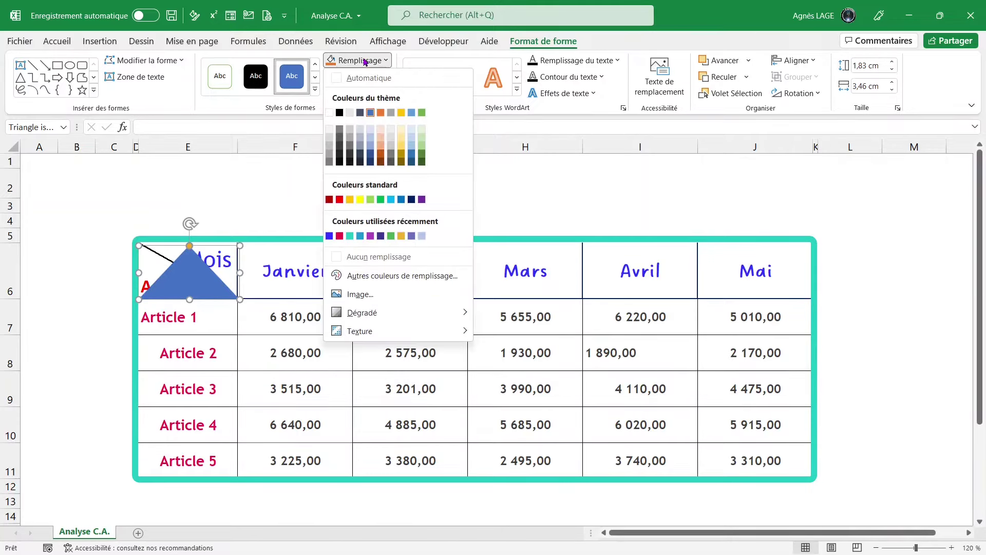
left_click(340, 236)
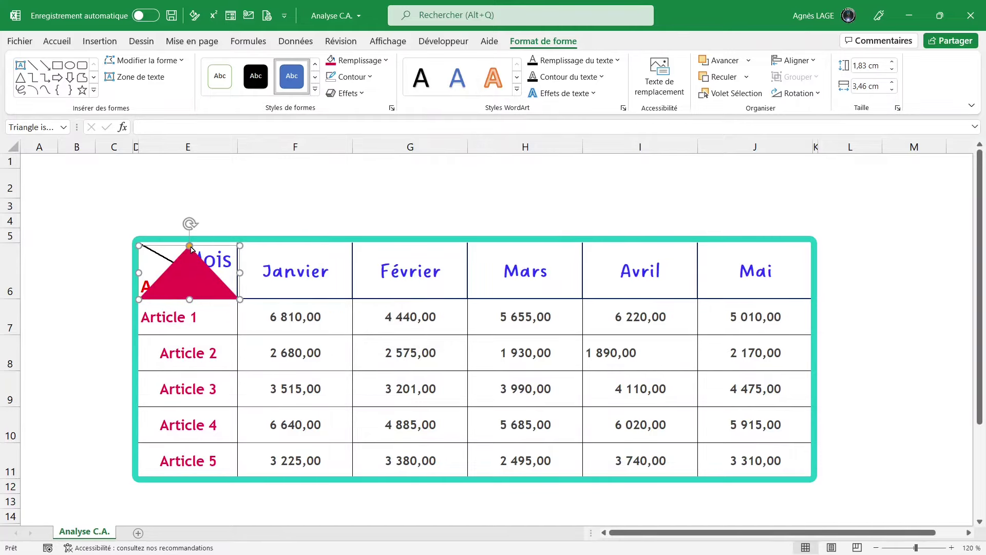
- Reshape it into a right triangle in E6's lower-left and send it to the back
left_click_drag(190, 246, 140, 241)
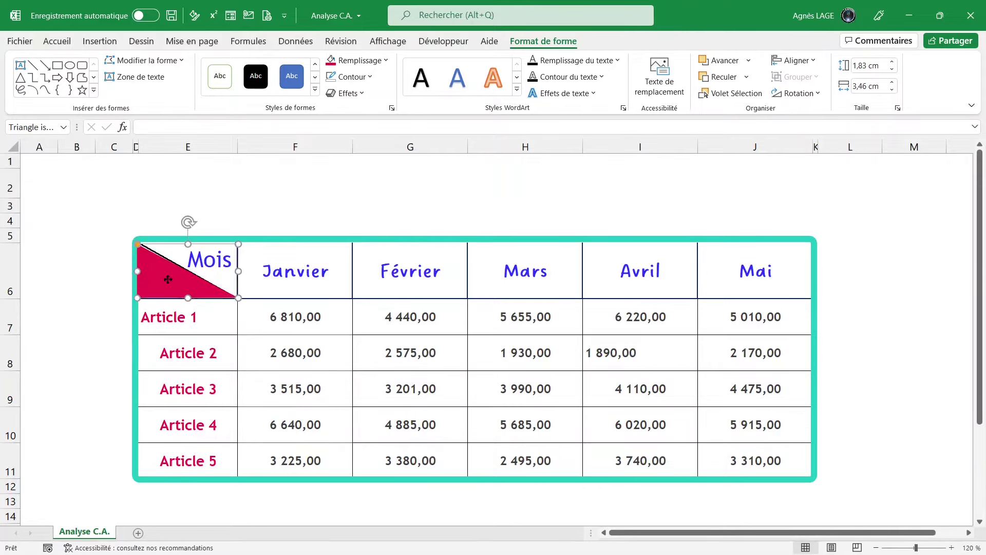
left_click_drag(169, 282, 169, 278)
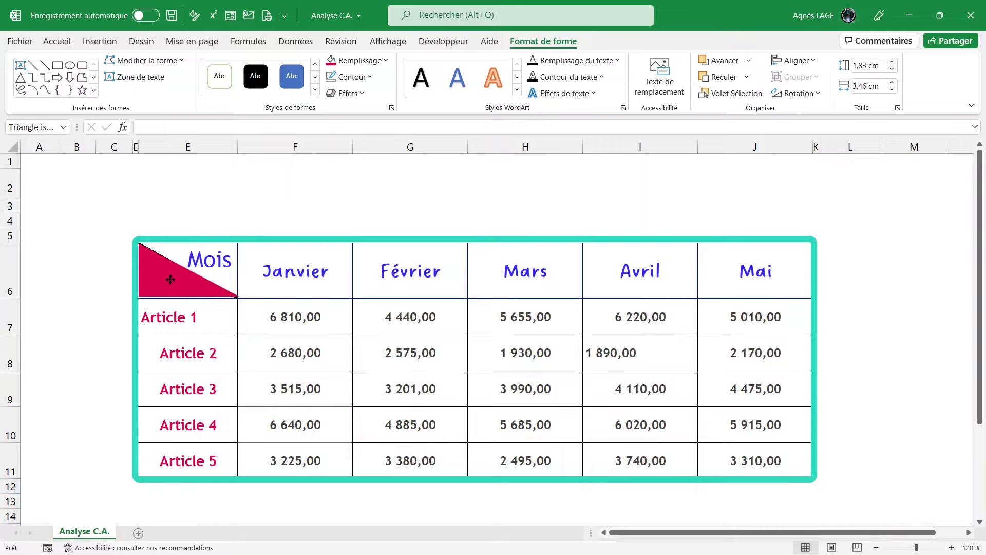
left_click_drag(169, 278, 169, 280)
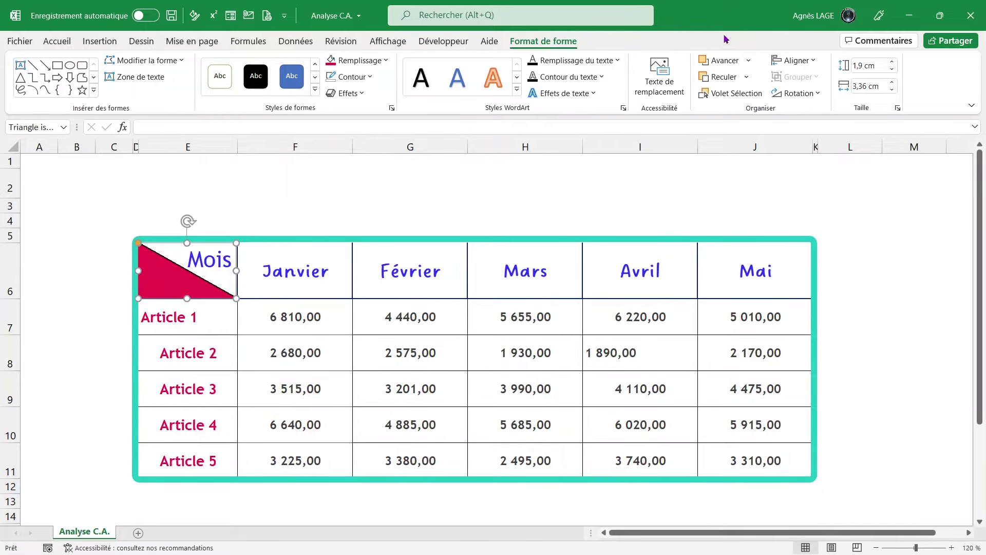
left_click(748, 80)
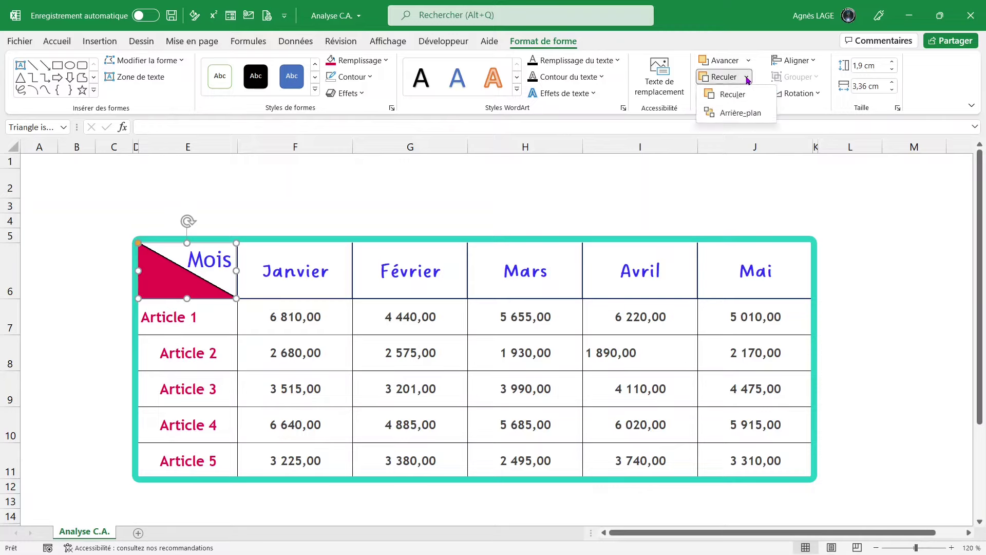
left_click(730, 113)
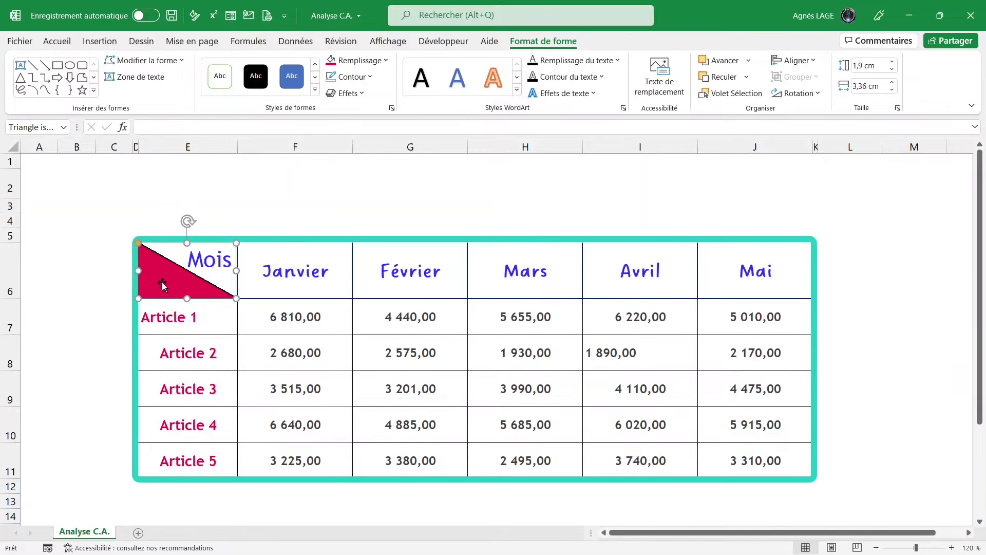
- Set the triangle's solid fill transparency to 85% in Format de la forme, then deselect it
right_click(162, 285)
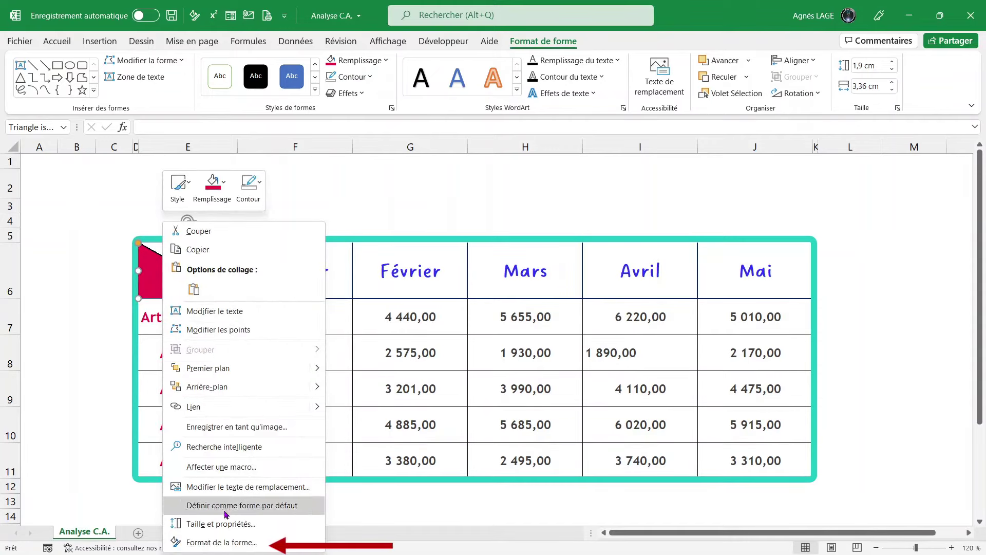
left_click(225, 540)
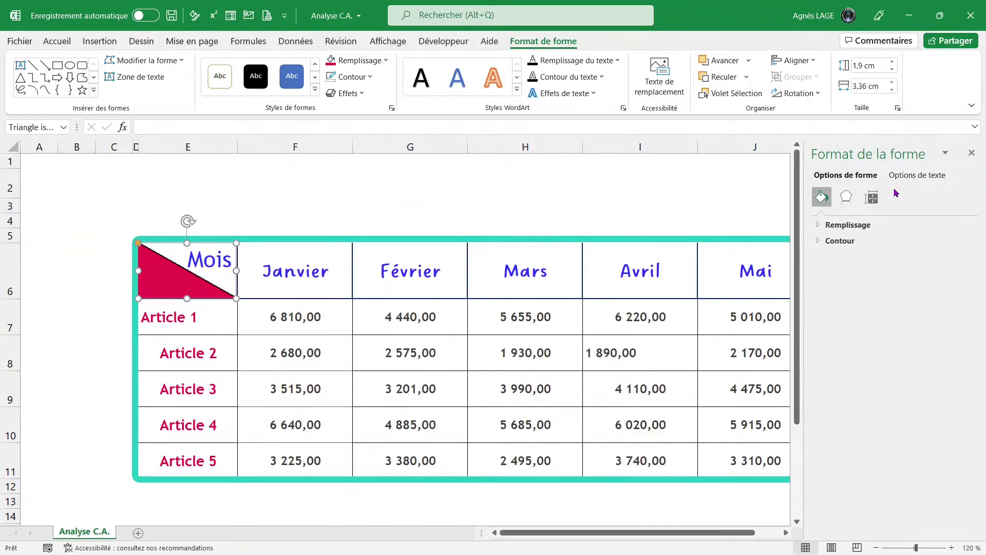
left_click(820, 226)
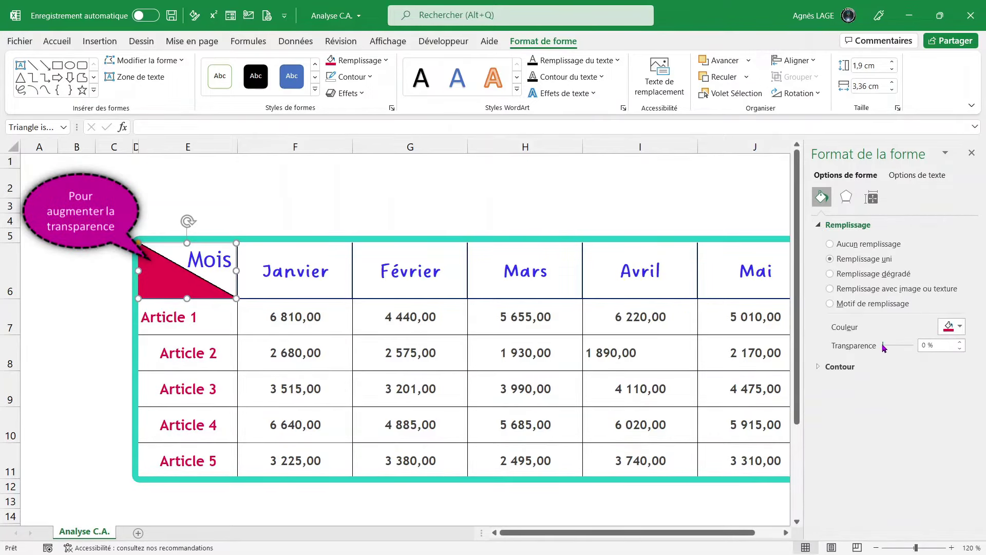
left_click_drag(883, 345, 898, 345)
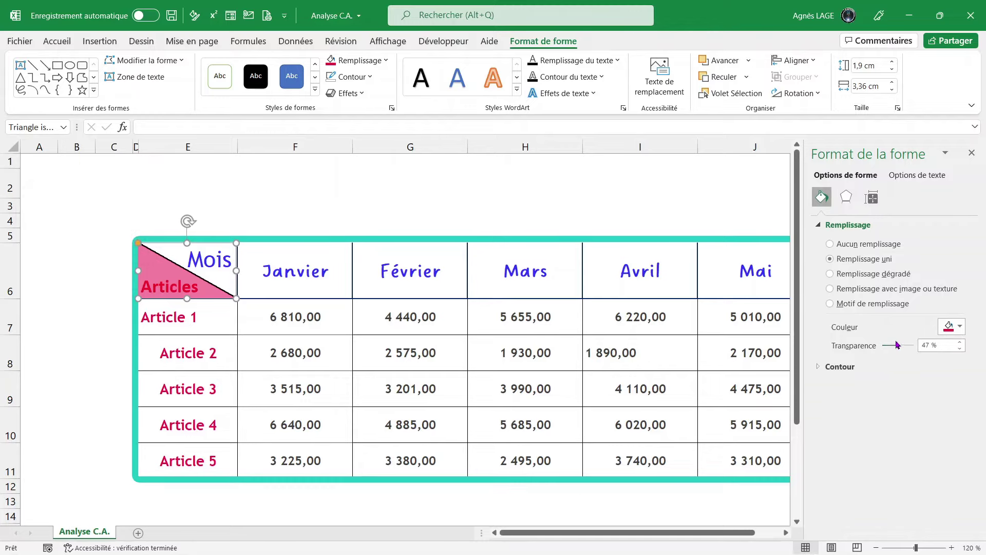
left_click(928, 345)
key("BackSpace")
key("BackSpace")
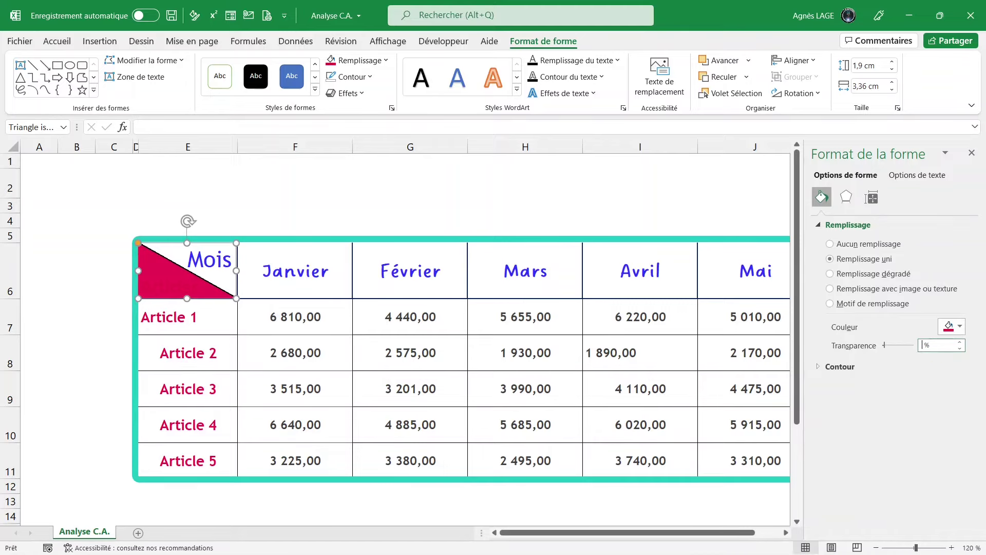
type("8 5")
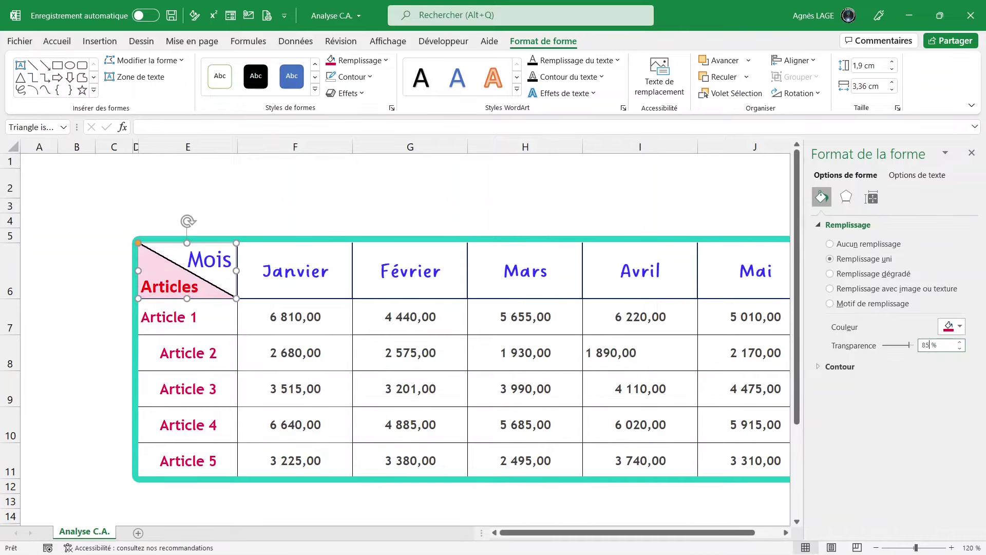
left_click(102, 290)
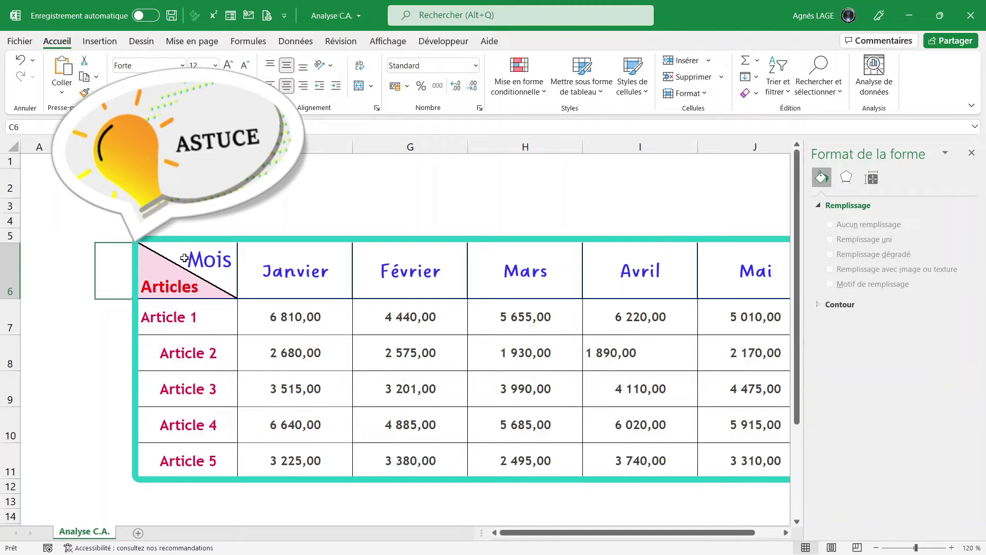
- Add Bordure diagonale bas from Toutes les commandes to the Quick Access Toolbar
left_click(247, 301)
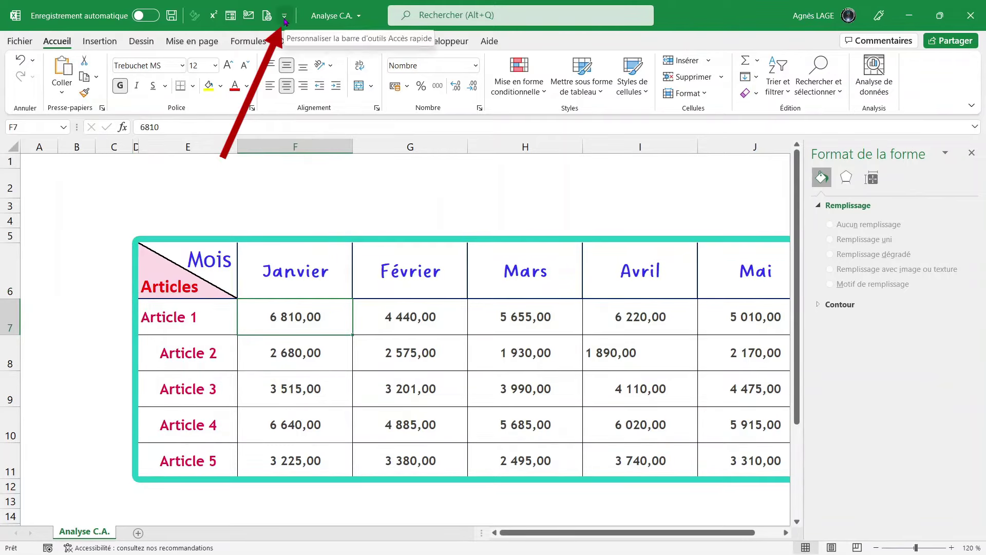
left_click(285, 18)
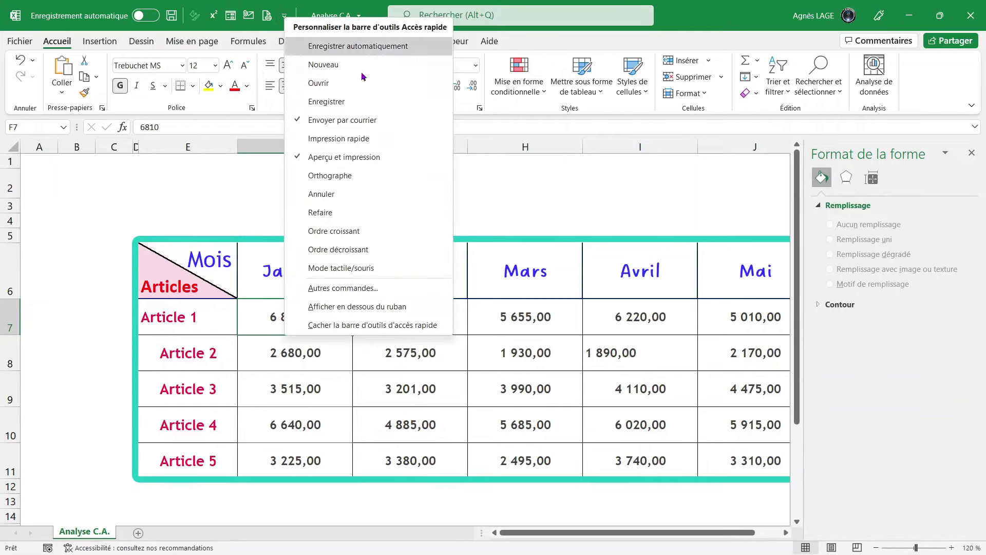
left_click(318, 289)
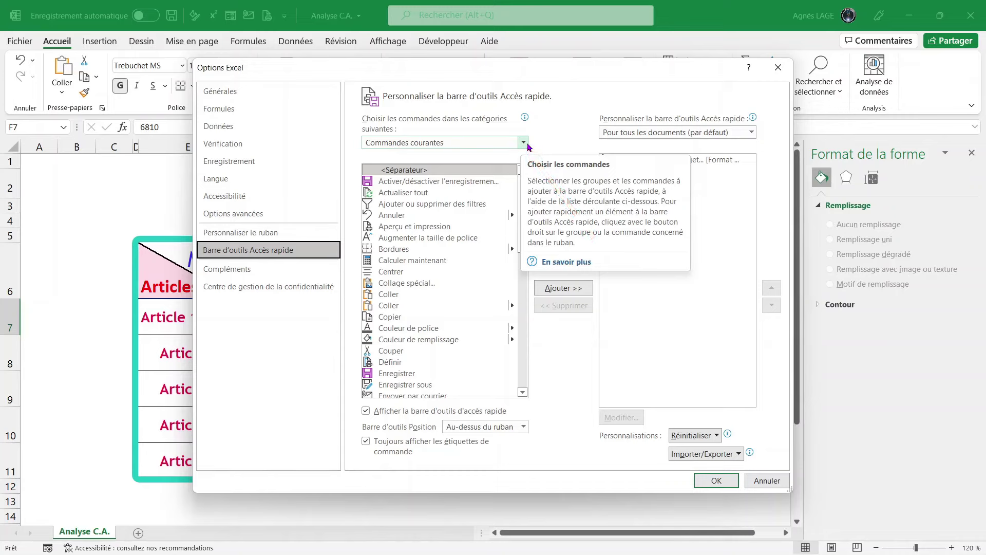
left_click(524, 143)
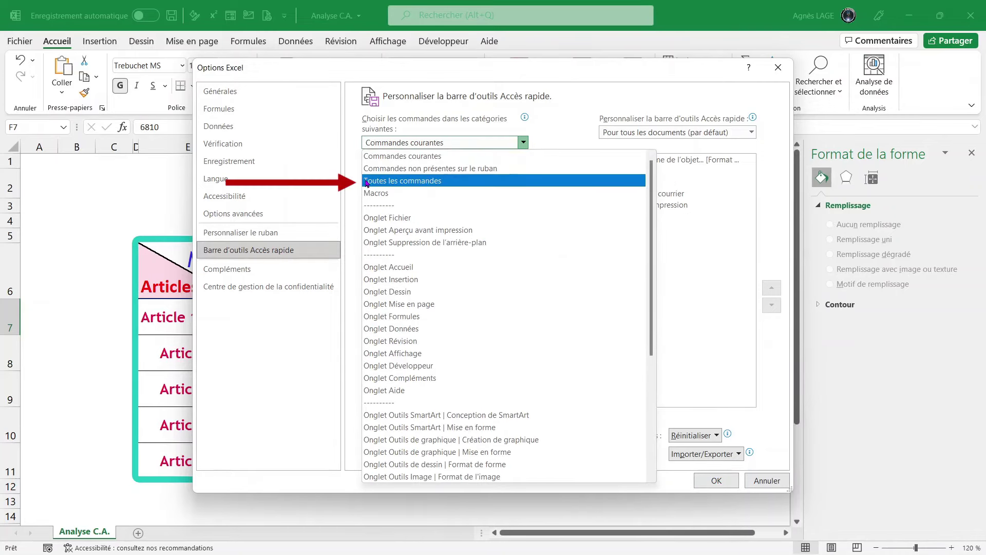
left_click(415, 181)
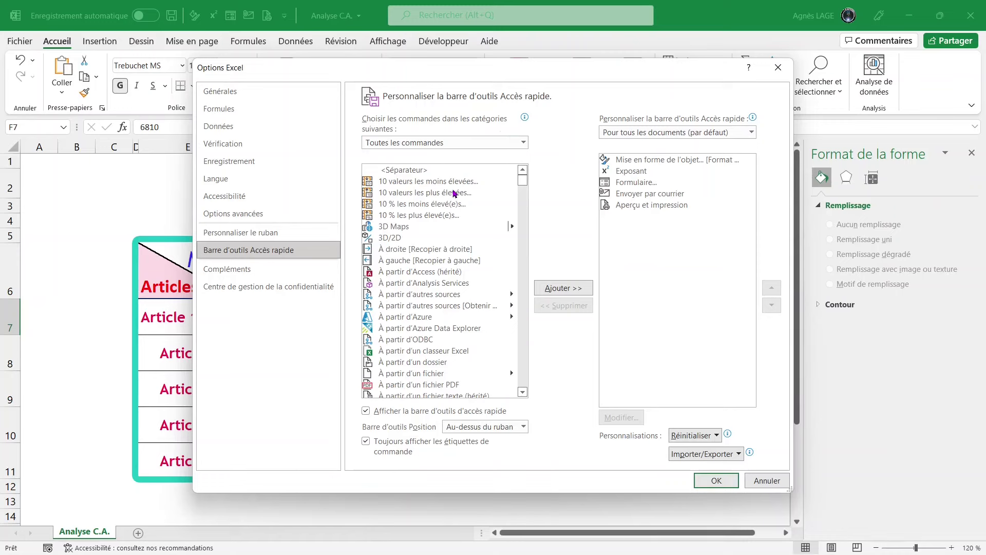
left_click(455, 194)
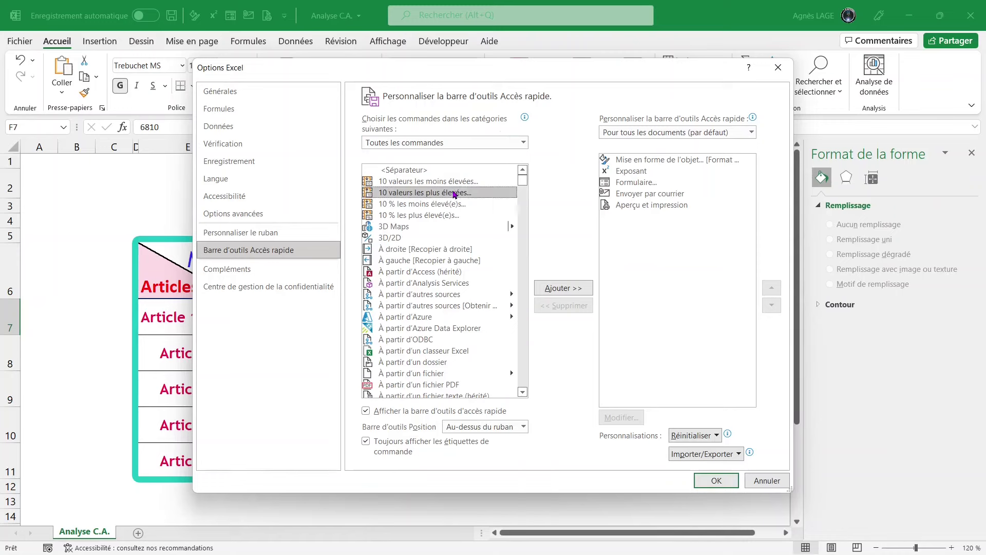
type("bordure")
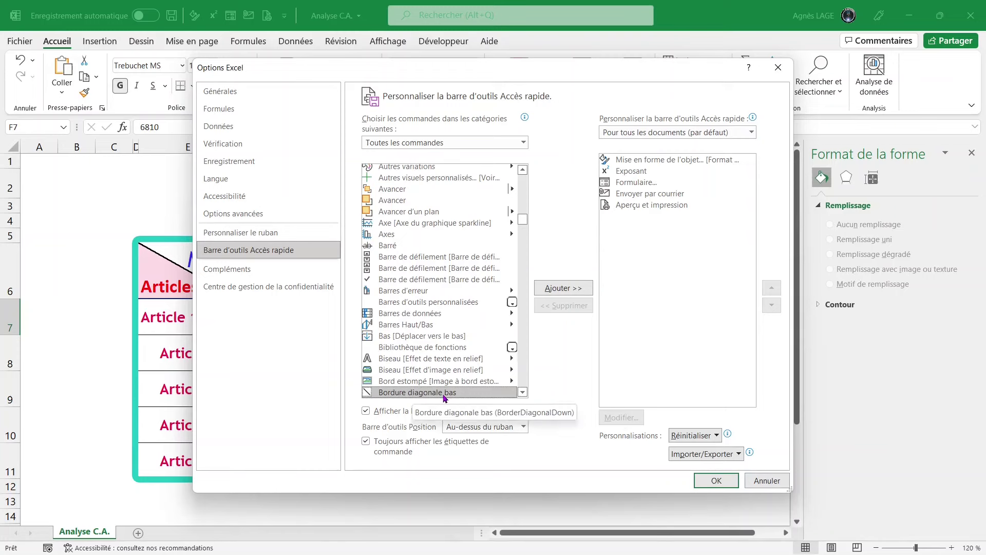
left_click(559, 289)
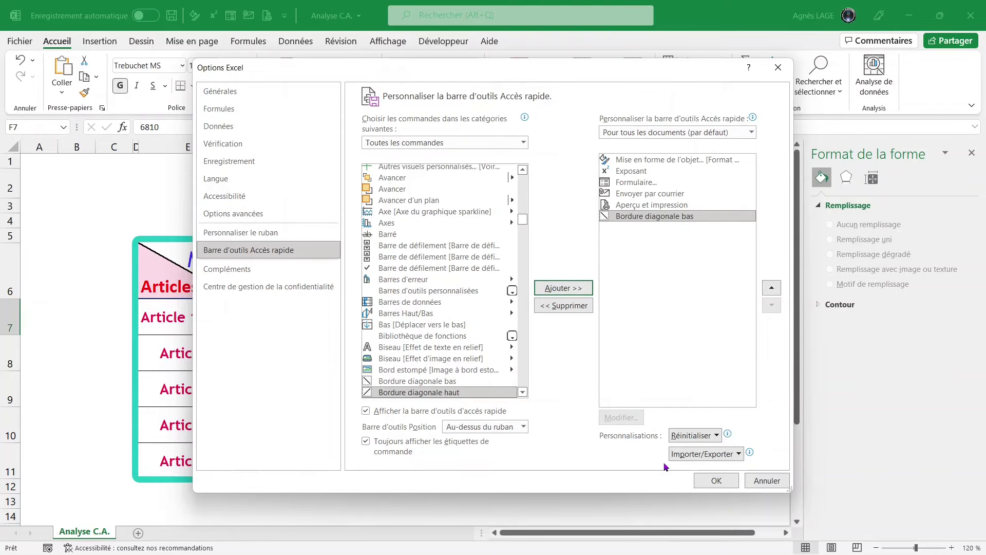
left_click(699, 481)
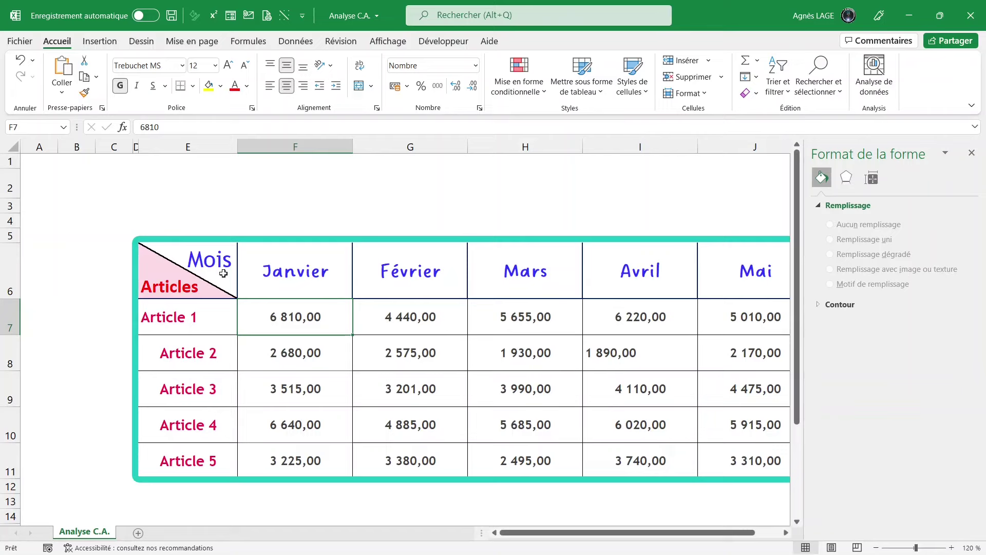
- Toggle the diagonal off E6 with the new quick access button, then apply it to B3
left_click(208, 272)
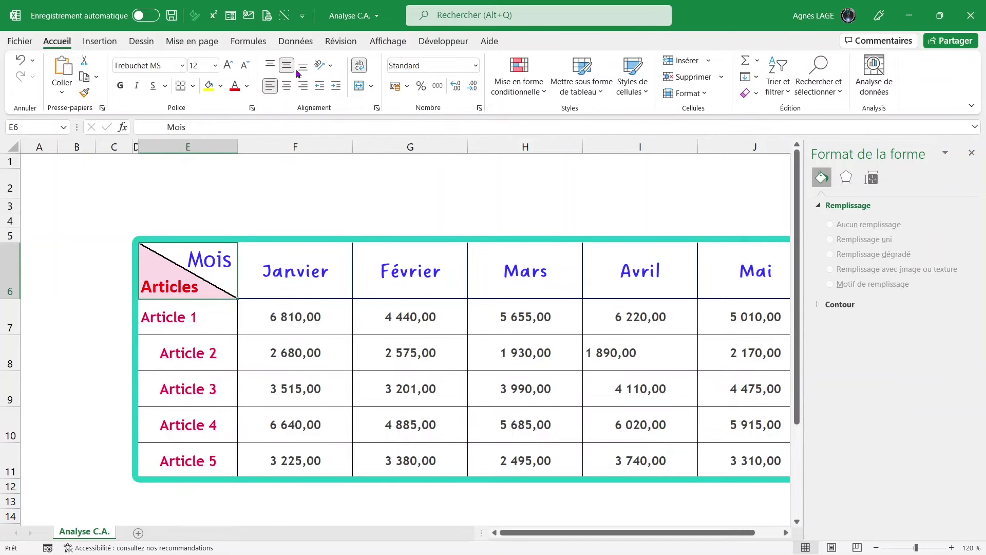
left_click(285, 17)
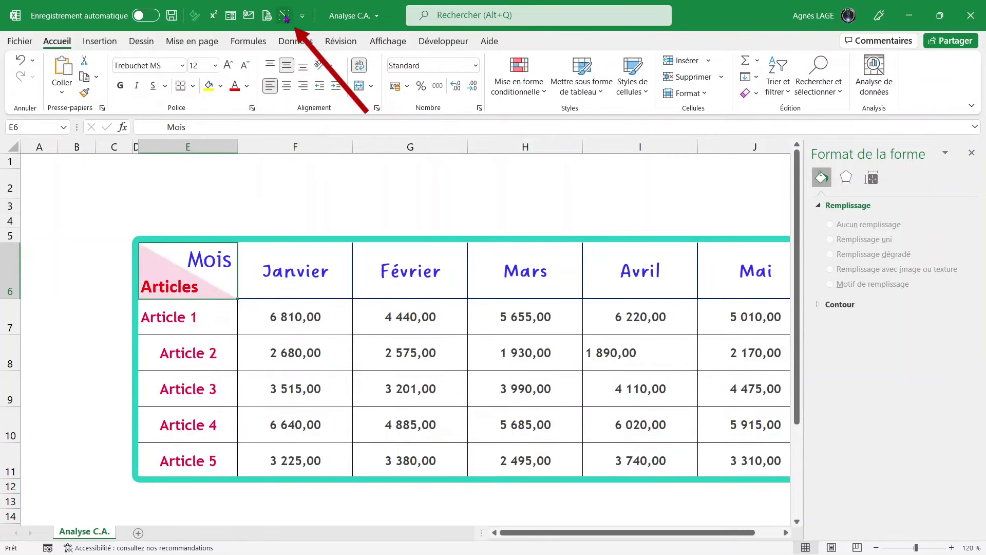
left_click(81, 205)
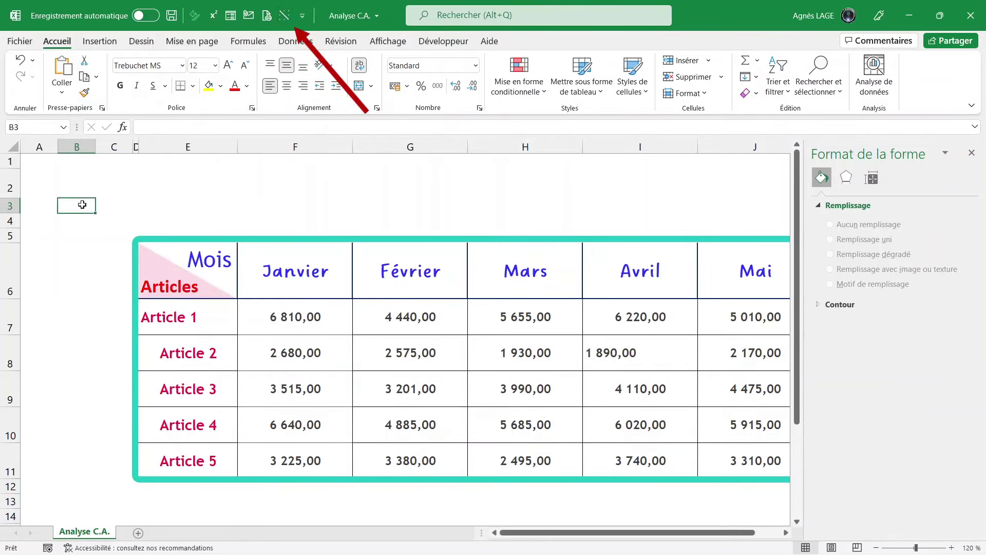
left_click(285, 16)
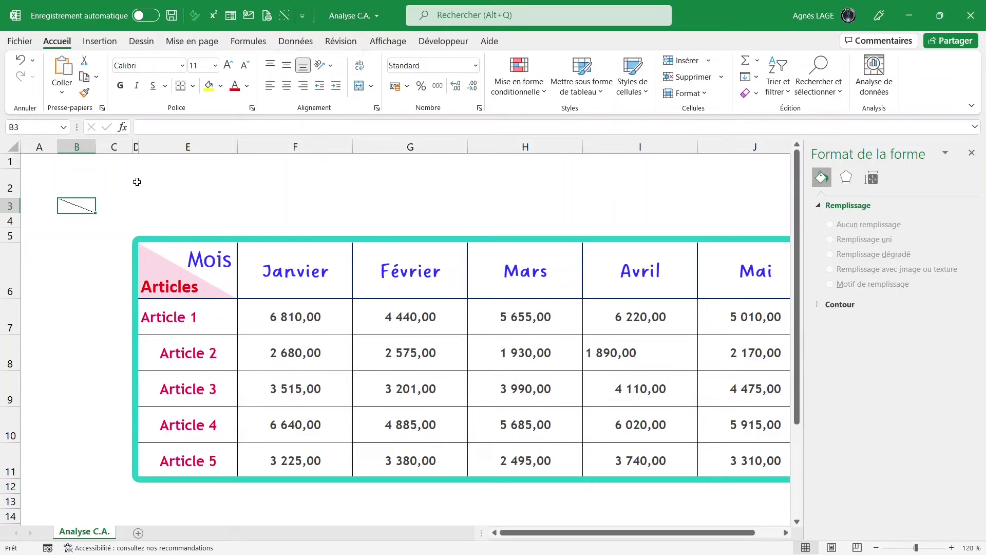
- Remove B3's trial diagonal border through Bordures > Autres bordures
left_click(193, 85)
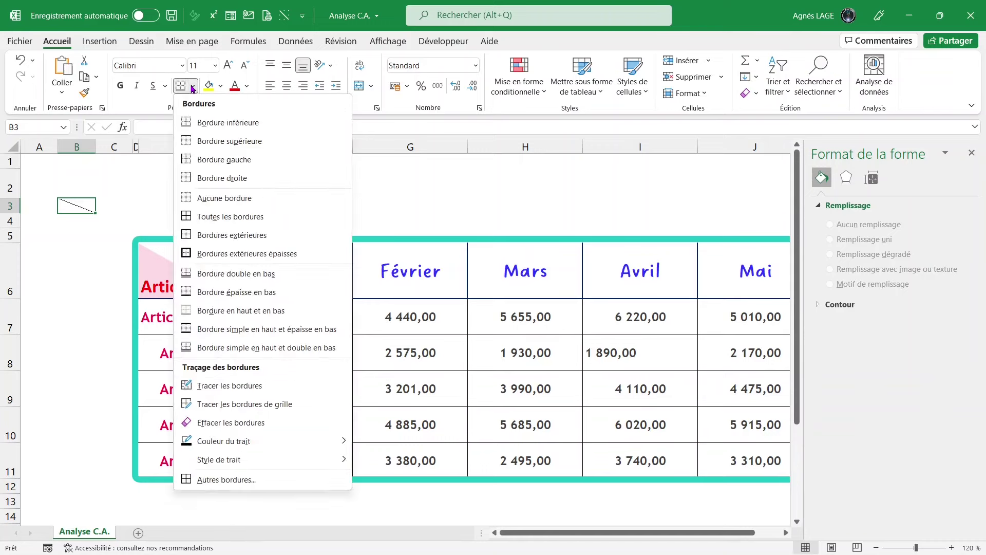
left_click(203, 479)
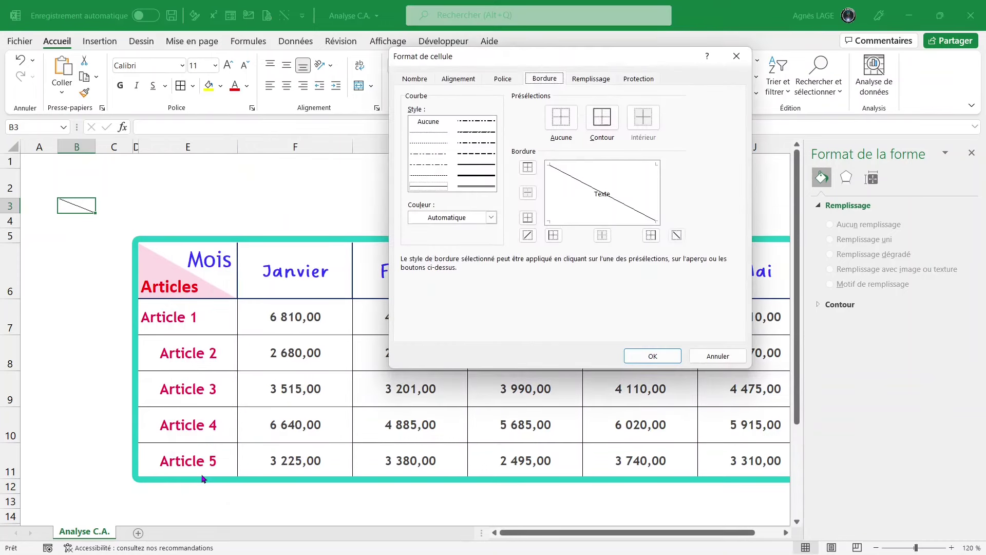
left_click(677, 237)
left_click(638, 354)
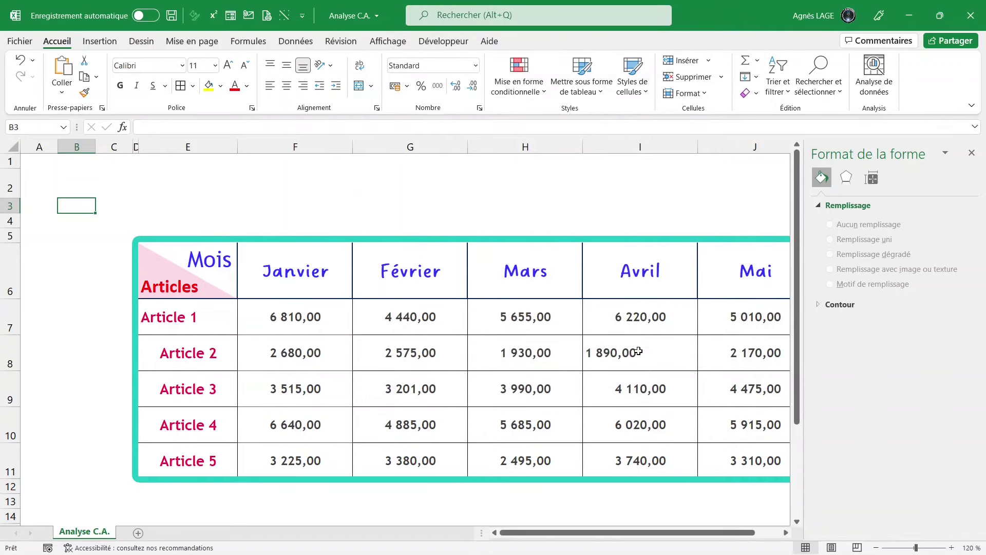
left_click(230, 251)
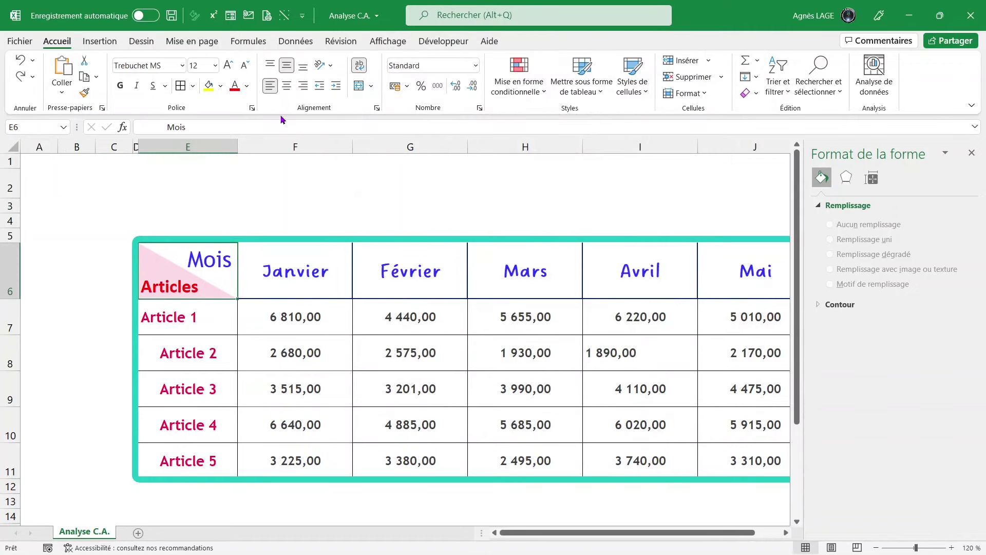
left_click(285, 16)
left_click(285, 15)
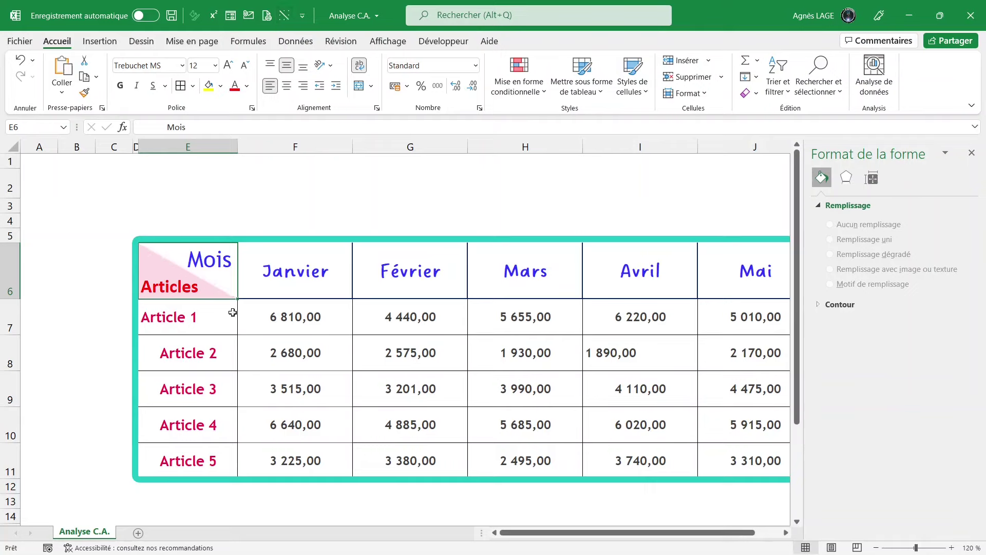